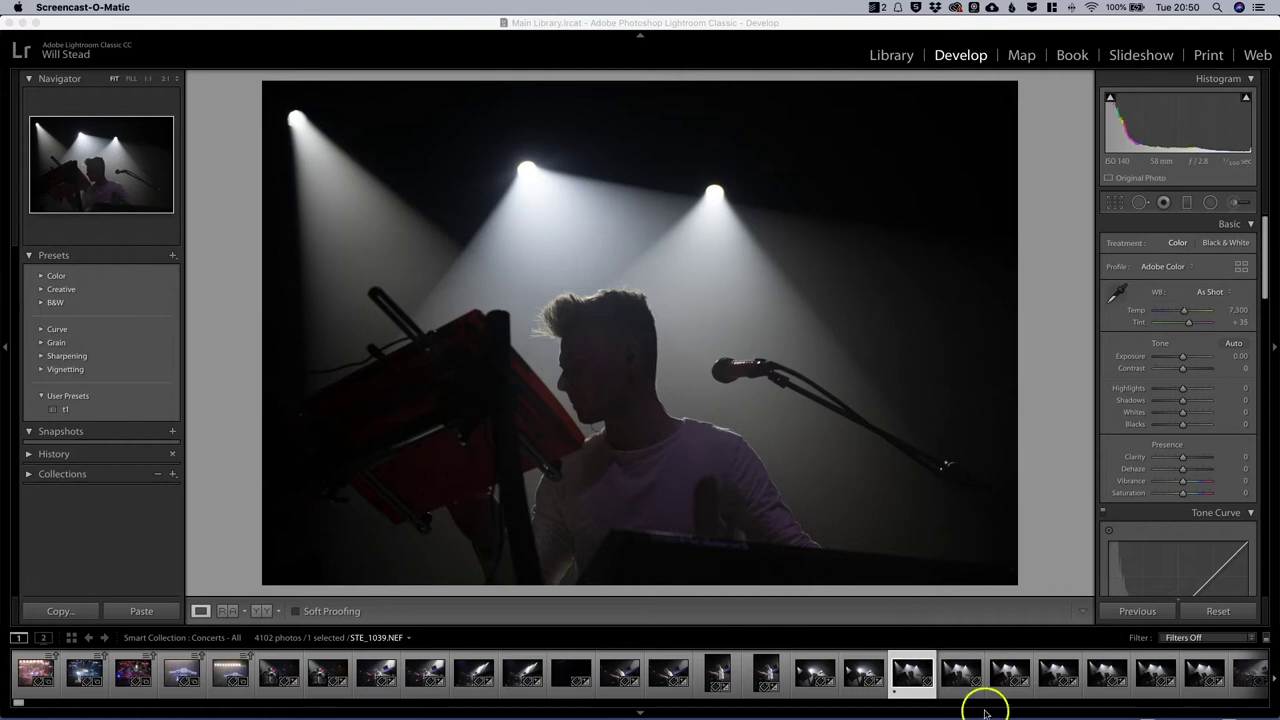
Step: Preview the next few concert photos in the filmstrip, then return to STE_1039
left_click(961, 672)
left_click(1010, 672)
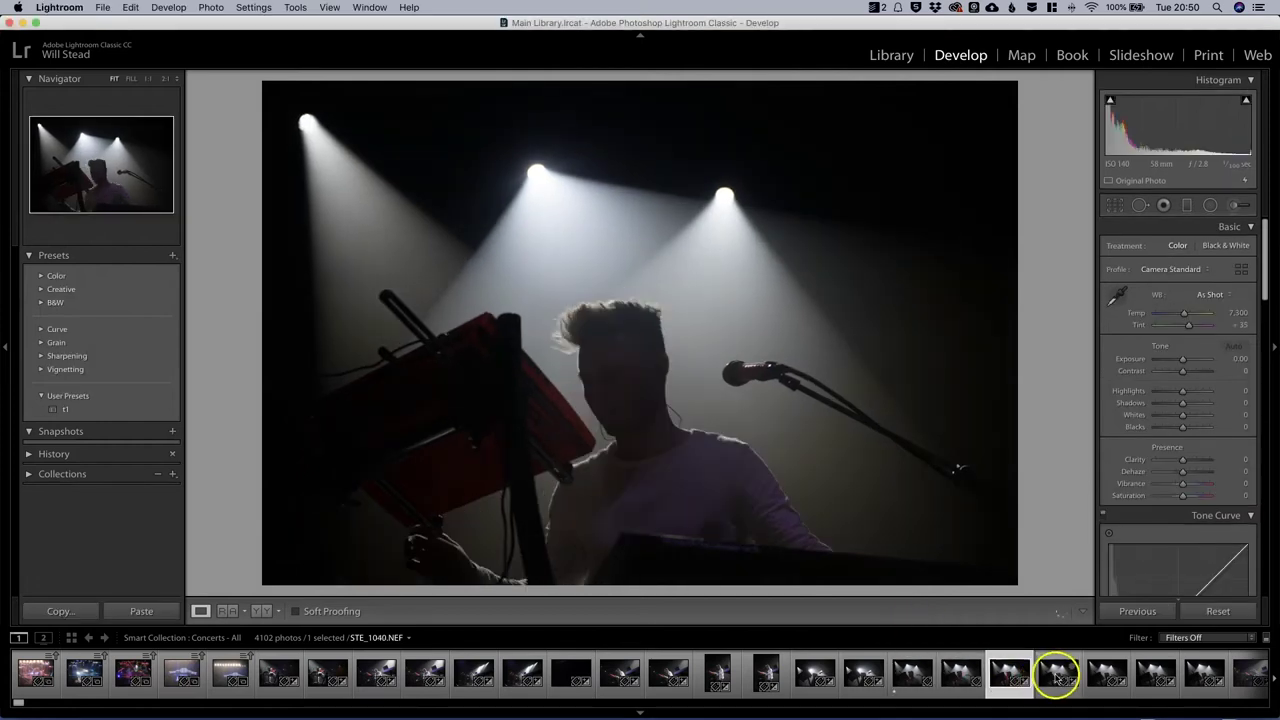
left_click(1058, 672)
left_click(914, 672)
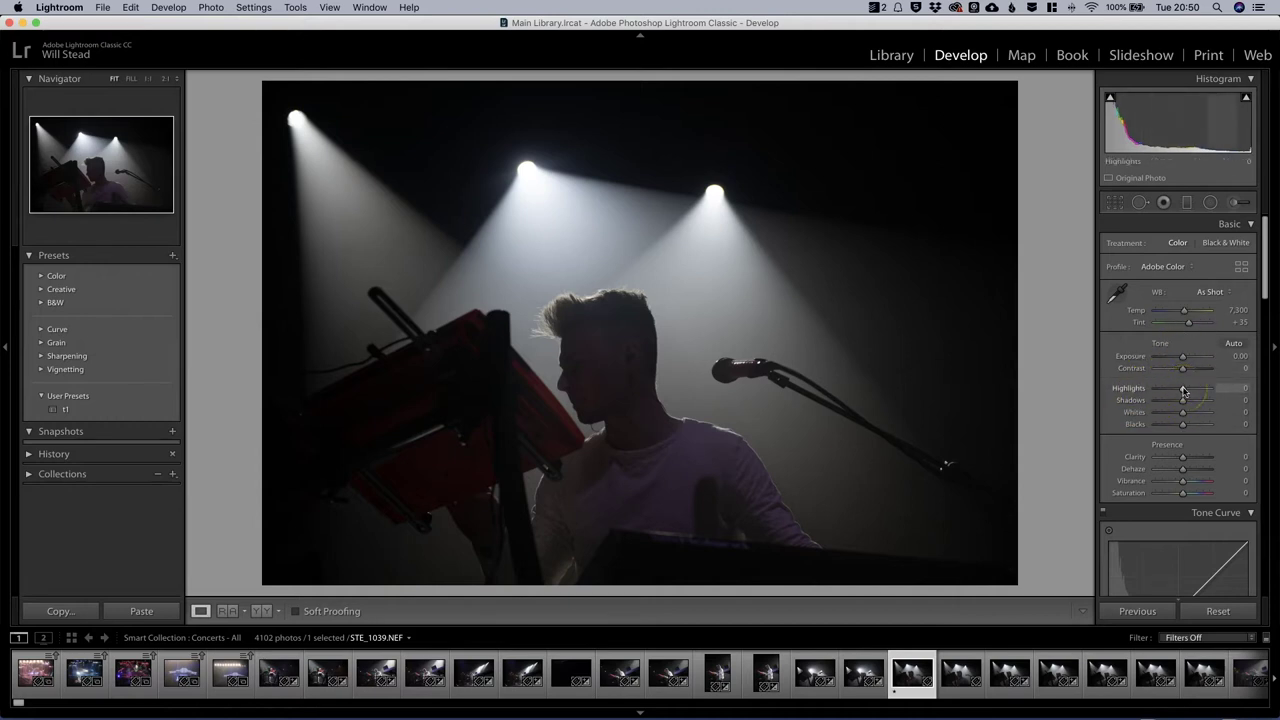
Step: Set Highlights to -31, Shadows to +100 and Whites to +59 in the Basic panel
mouse_move(1183, 390)
left_mouse_down()
mouse_move(1180, 357)
mouse_move(1175, 390)
left_mouse_up()
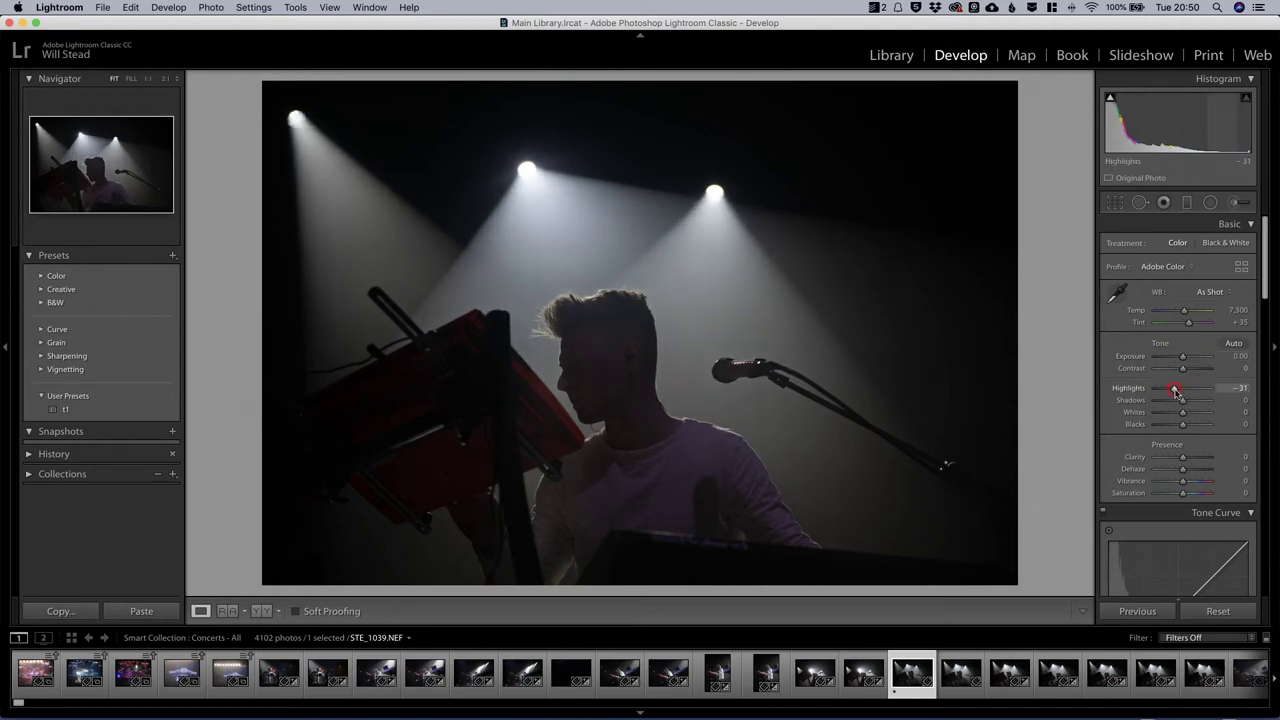
left_click_drag(1199, 402, 1206, 402)
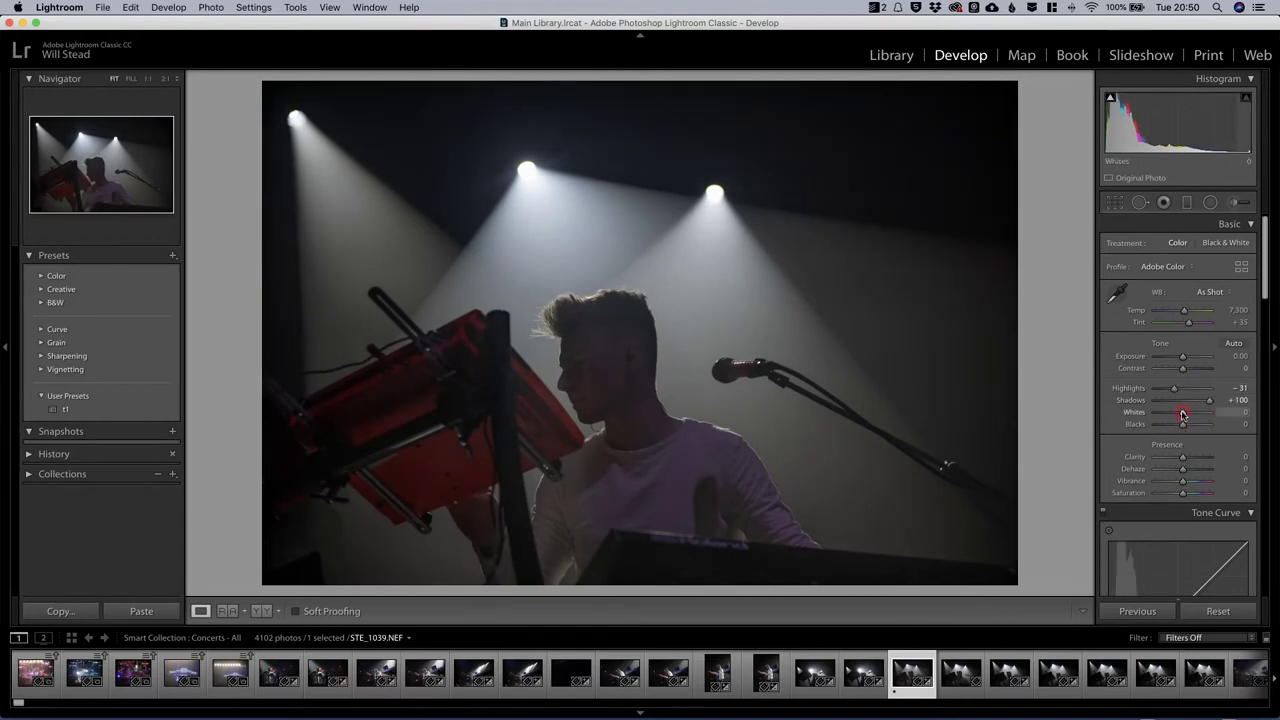
left_click_drag(1182, 414, 1189, 481)
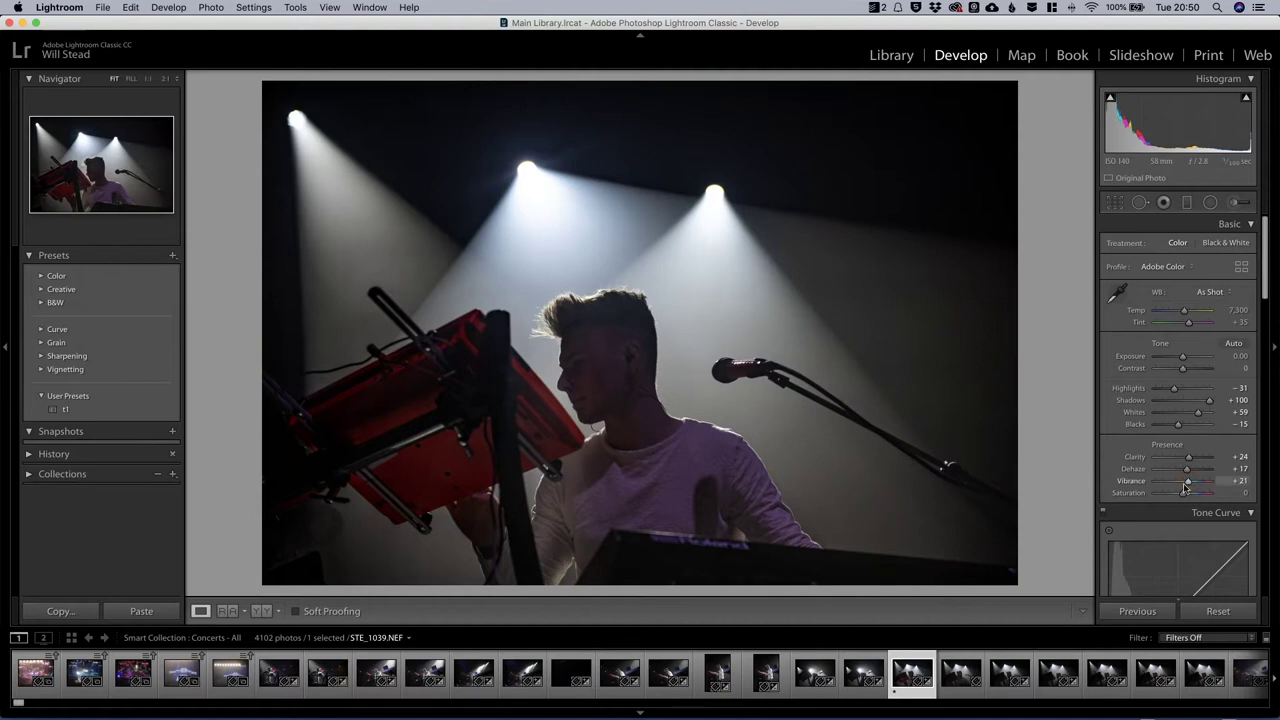
Step: Raise Saturation, set Sharpening 66 with Masking 39, and Luminance noise reduction 32
scroll(1188, 420, "down", 3)
left_click_drag(1187, 363, 1185, 356)
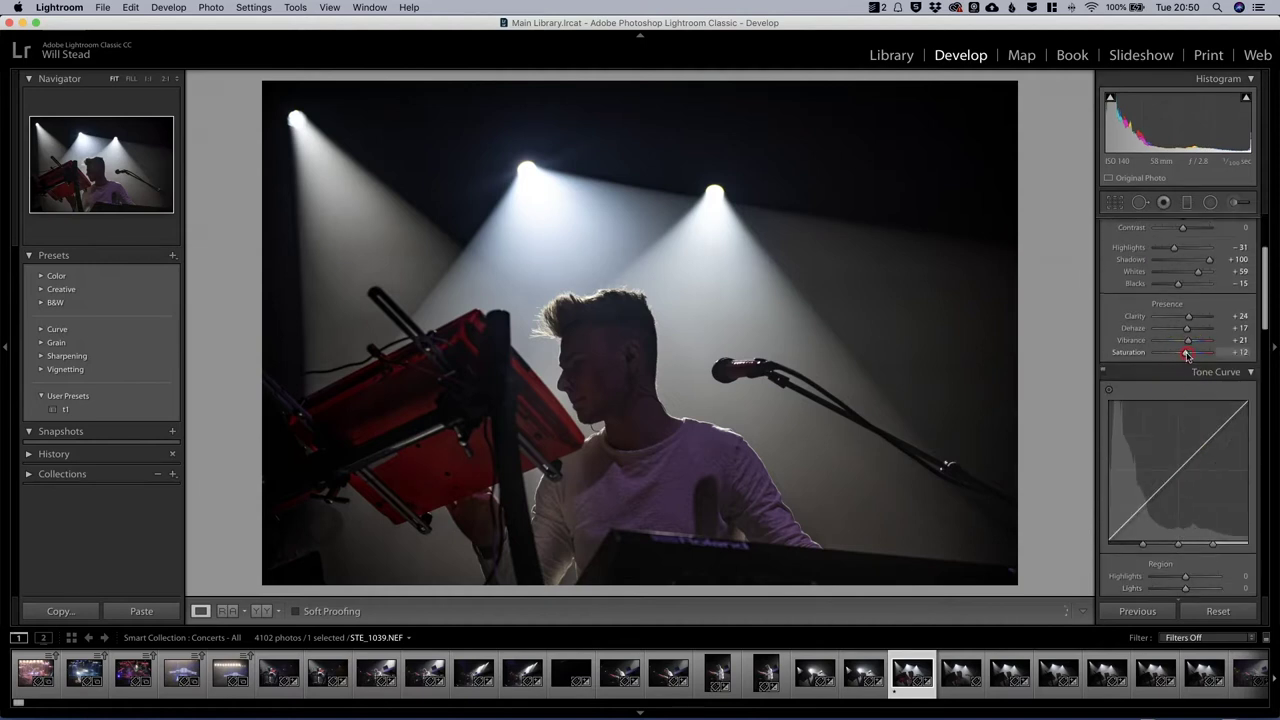
scroll(1200, 543, "down", 15)
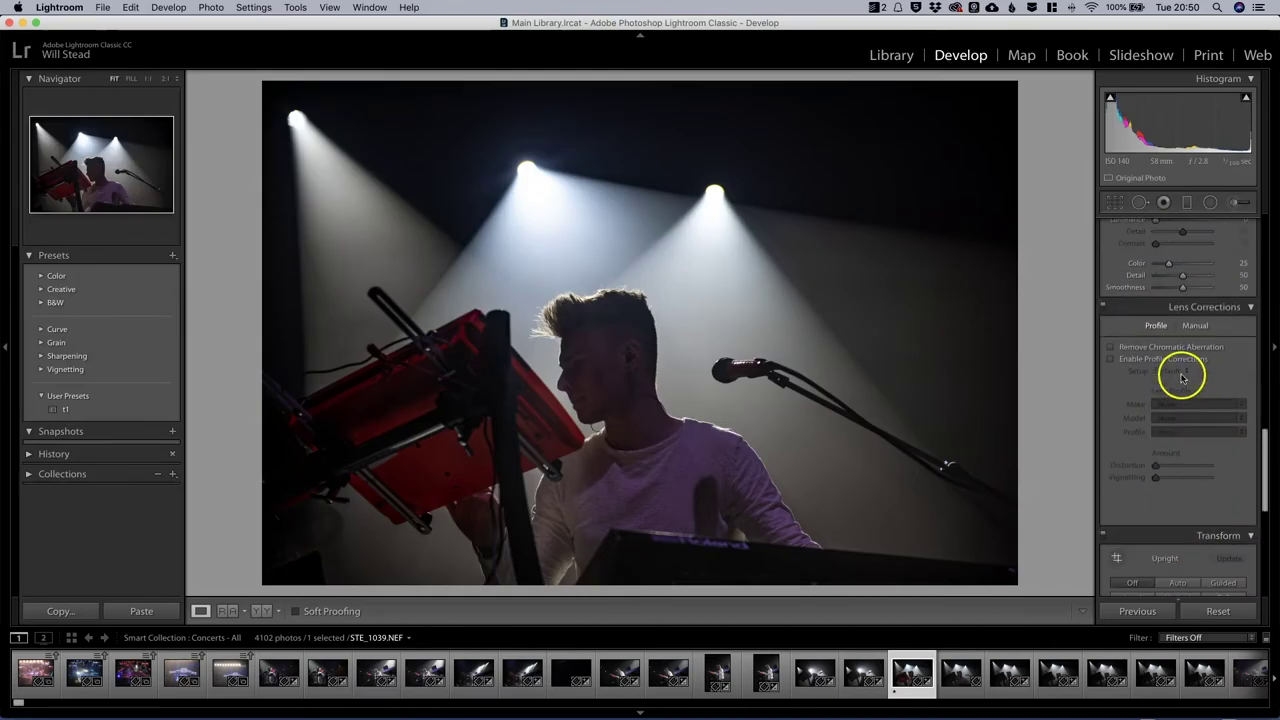
scroll(1200, 409, "up", 5)
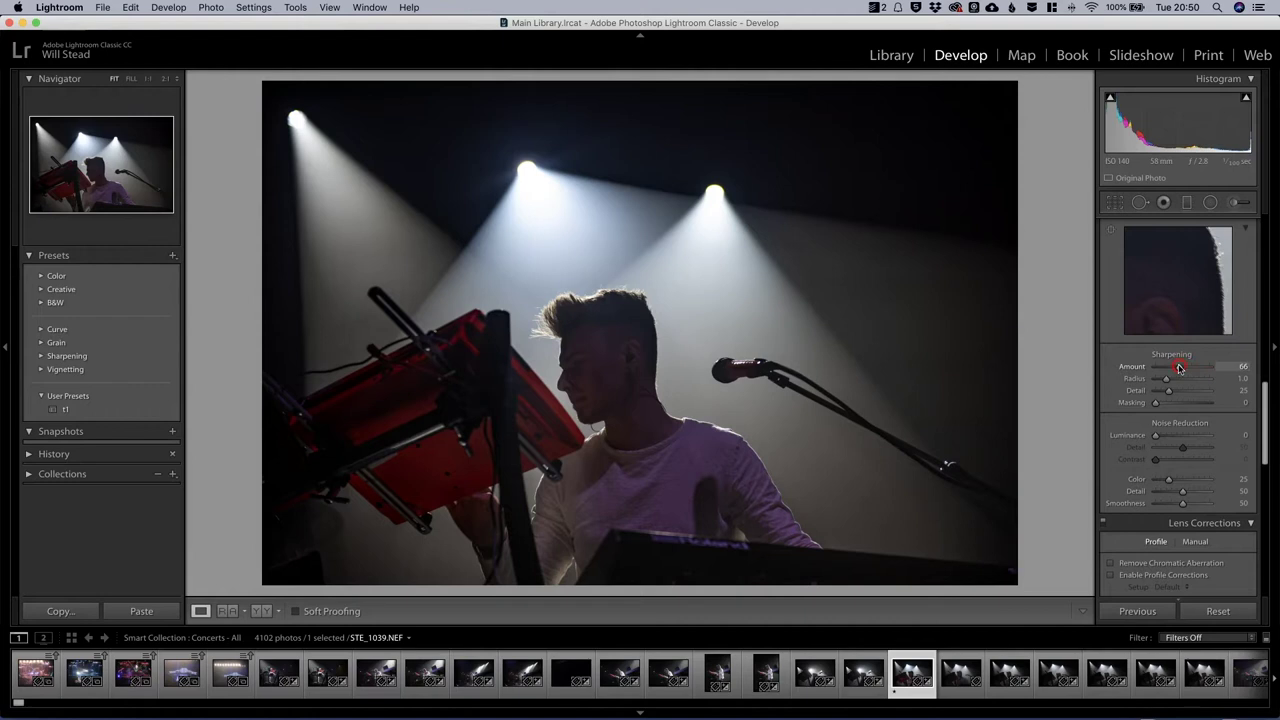
left_click_drag(1156, 402, 1177, 405)
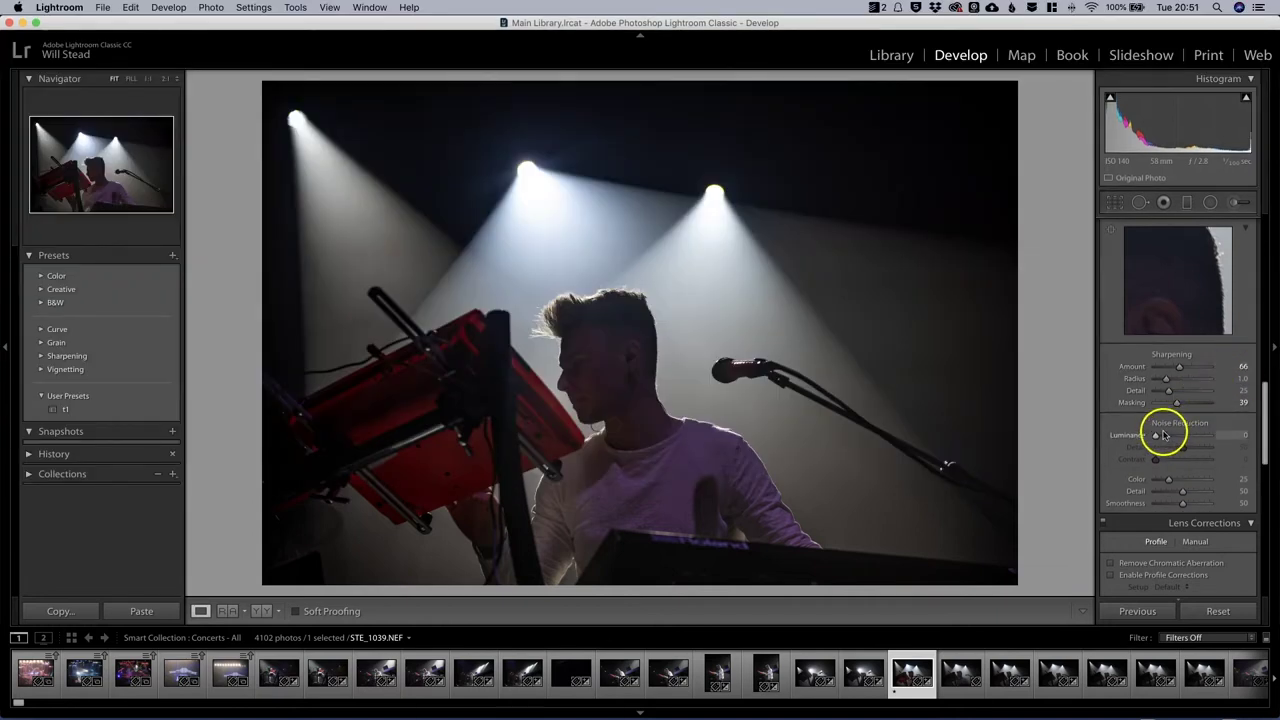
left_click_drag(1163, 432, 1164, 436)
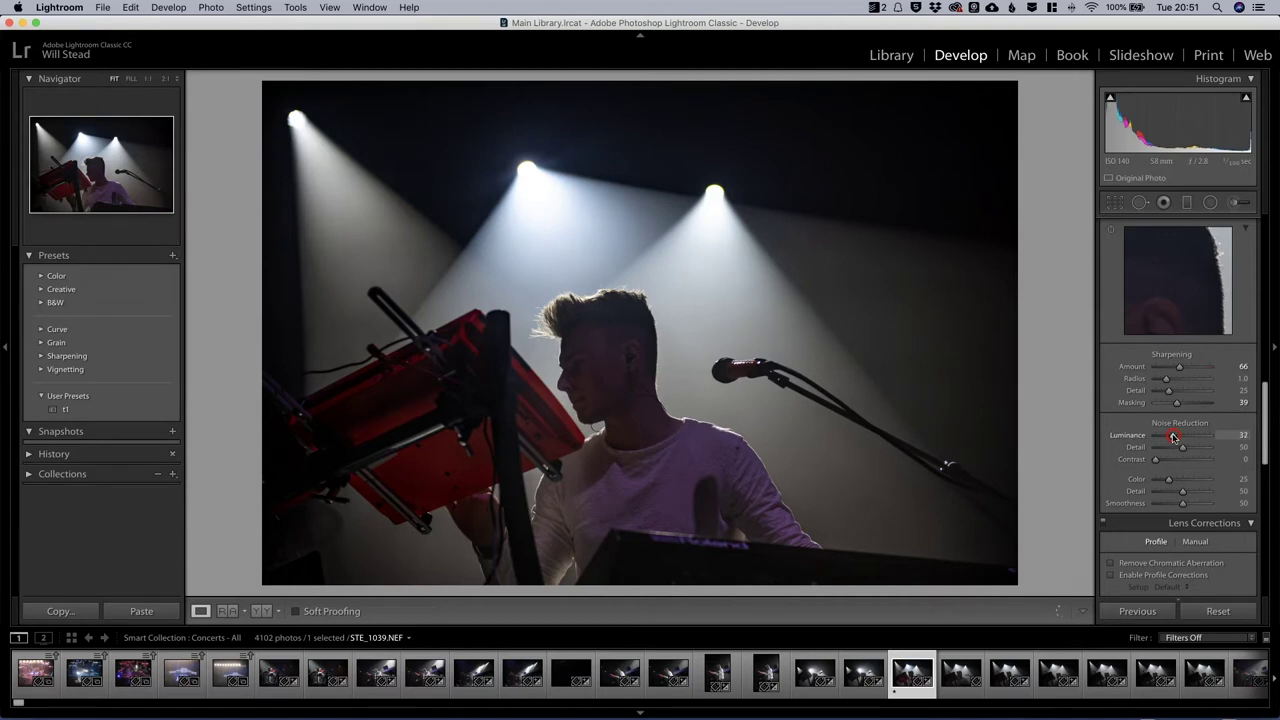
left_click_drag(1174, 437, 1171, 520)
Step: Enable chromatic aberration removal and lens profile corrections, and add a slight negative post-crop vignette
scroll(1166, 509, "down", 5)
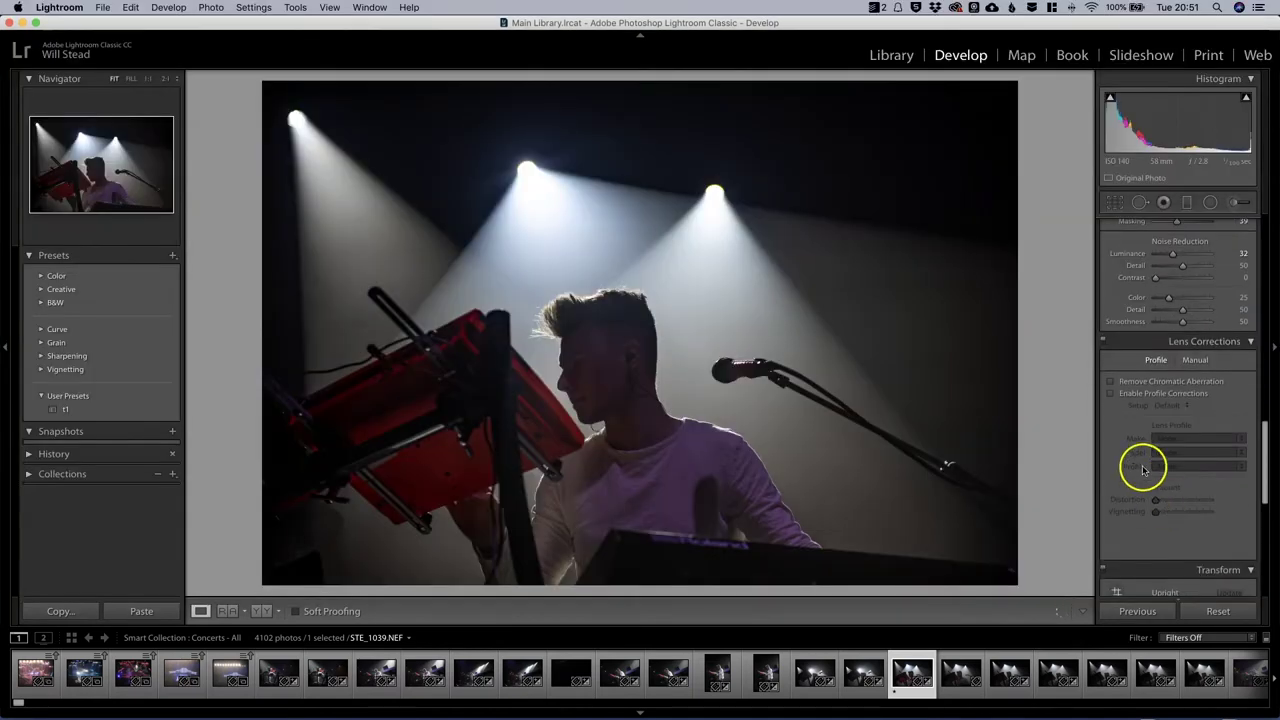
left_click(1110, 381)
left_click(1110, 393)
scroll(1140, 470, "down", 1)
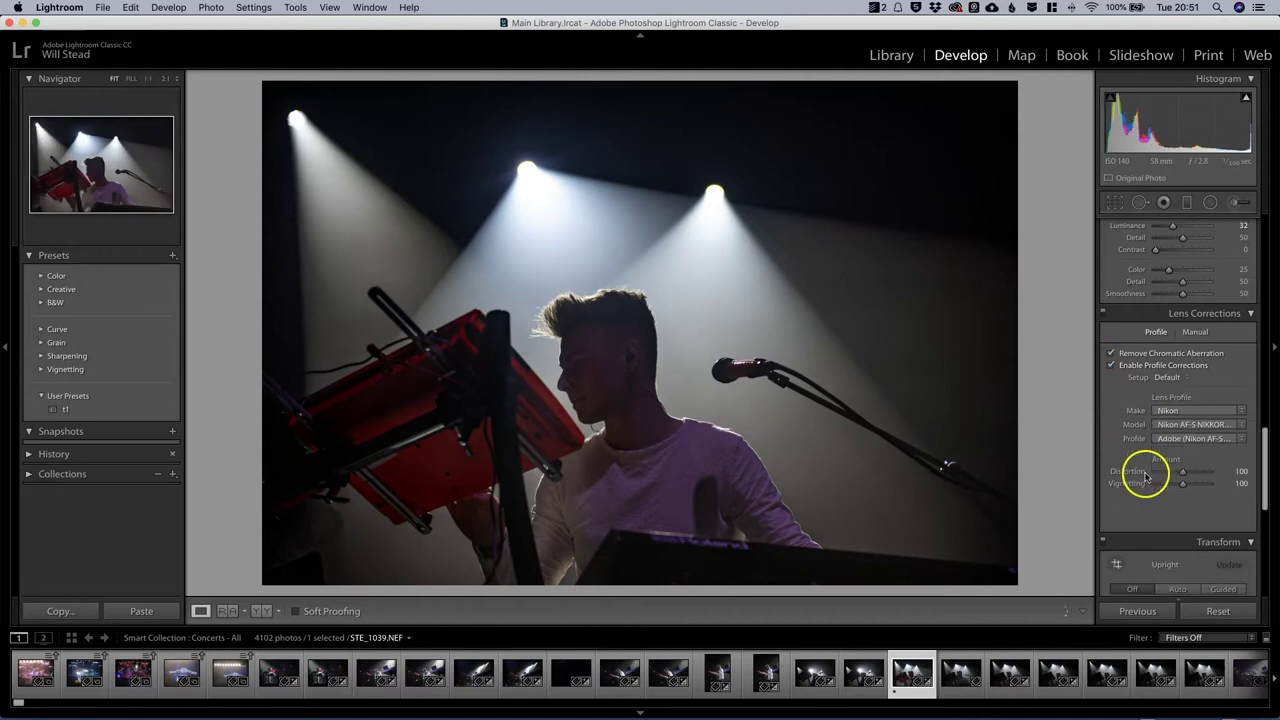
scroll(1160, 470, "down", 5)
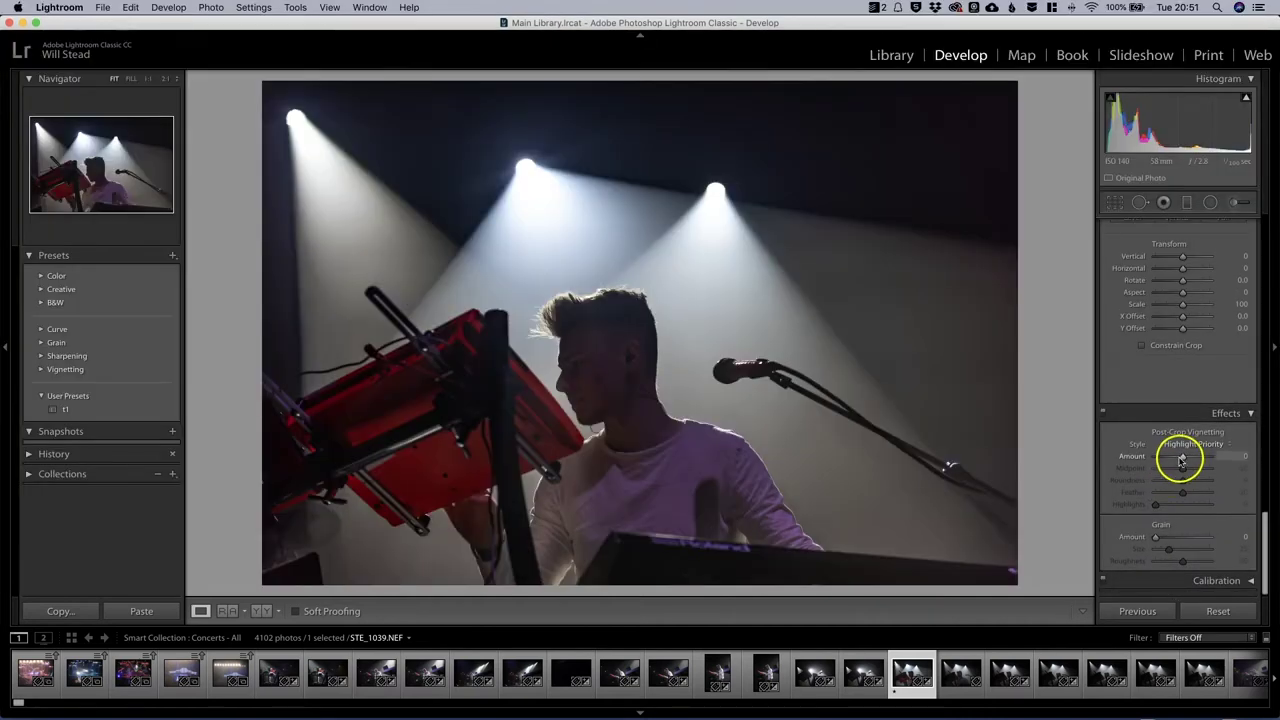
left_click_drag(1182, 458, 1179, 457)
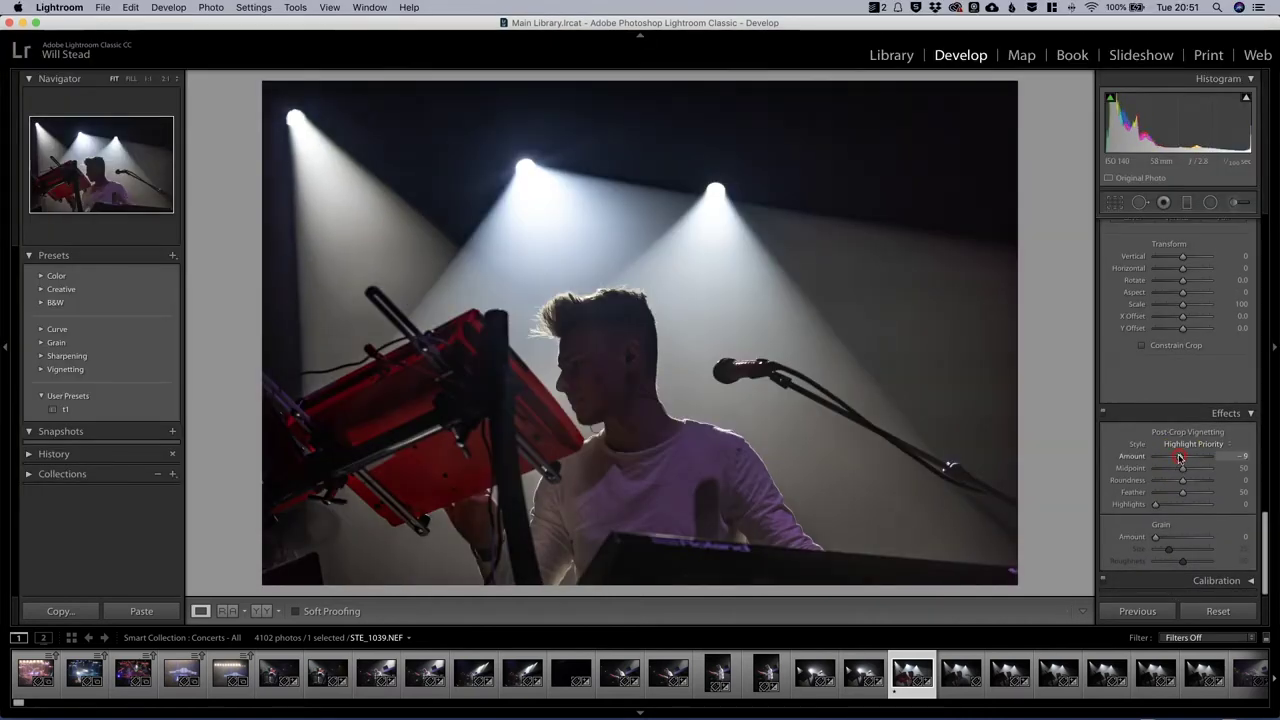
Step: Crop the photo slightly tighter around the performer and spotlights at the Original aspect ratio
left_click(1114, 202)
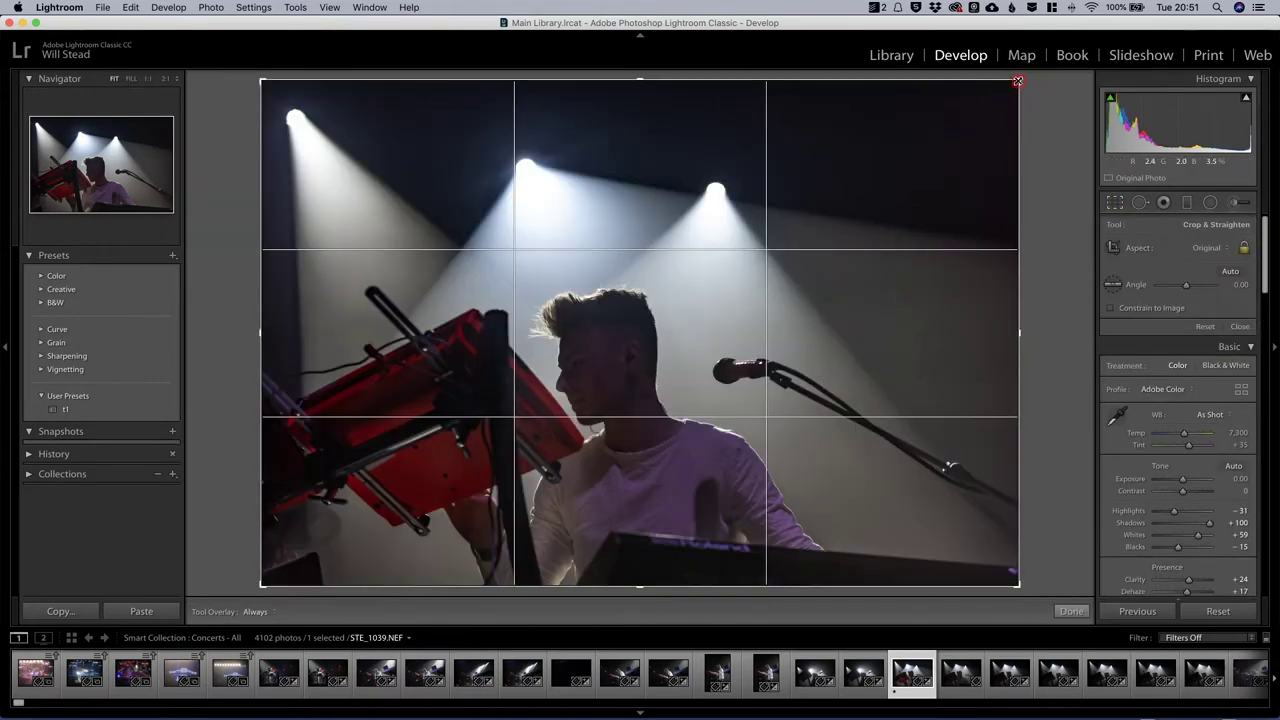
left_click_drag(1017, 81, 940, 126)
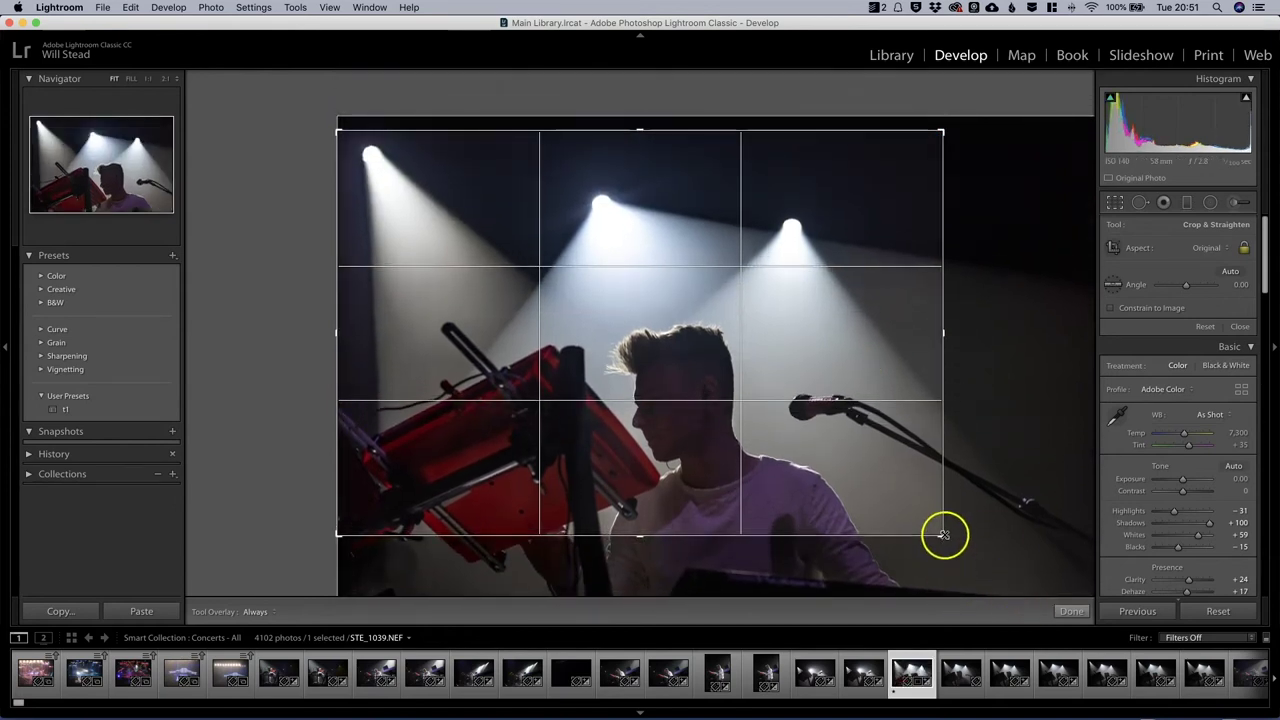
left_click_drag(943, 532, 966, 582)
left_click_drag(894, 523, 893, 518)
left_click_drag(964, 549, 974, 581)
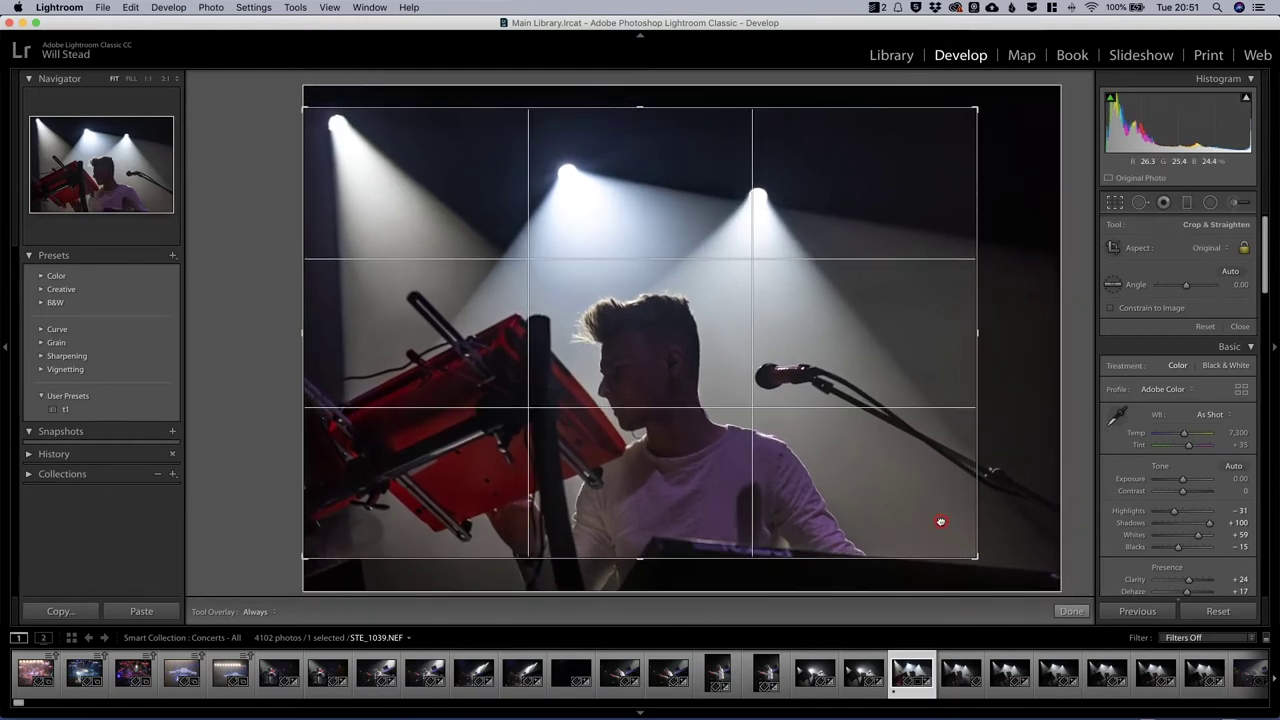
key("Return")
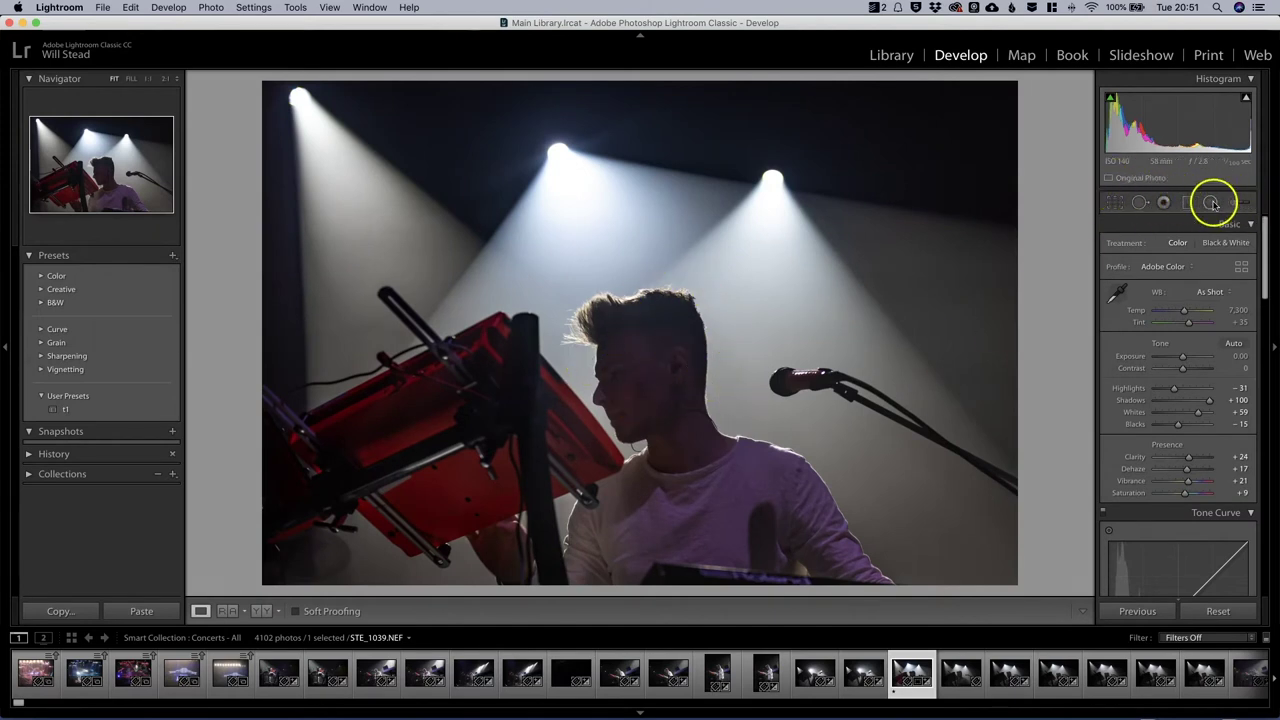
Step: Recheck the crop framing, then cool the Temp slider to 5,422
left_click(1117, 202)
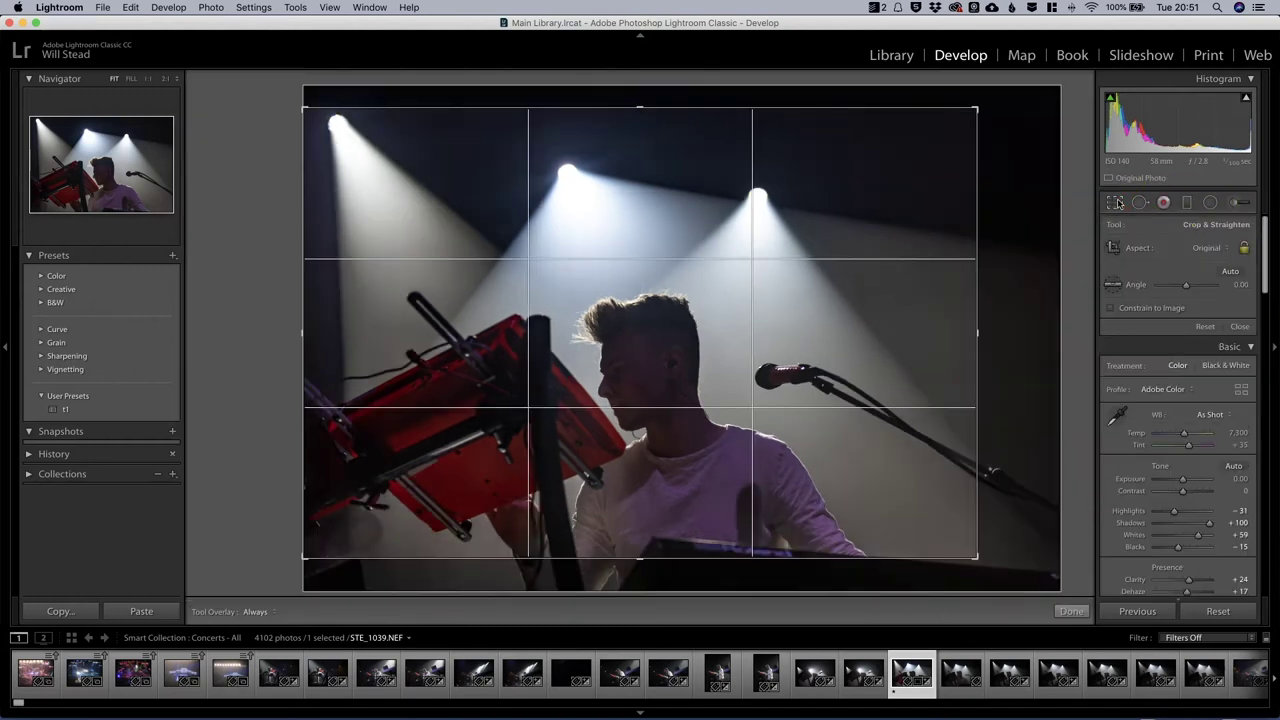
left_click(1117, 202)
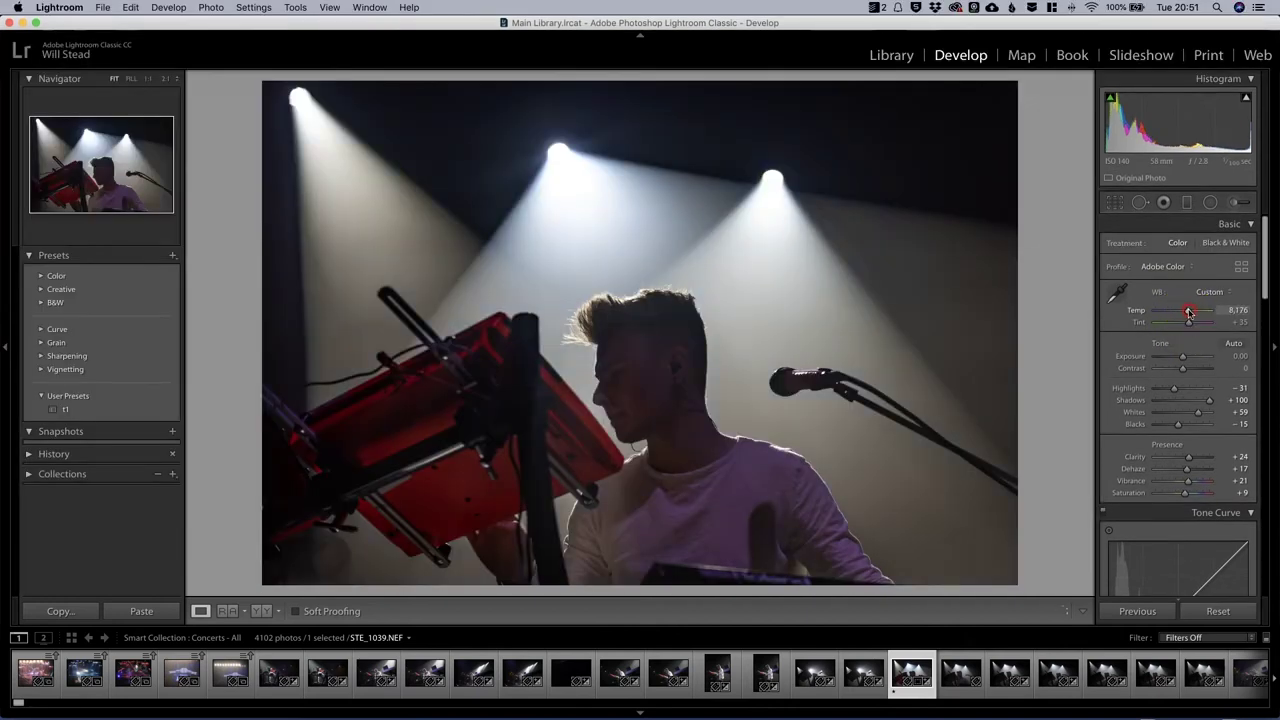
left_click_drag(1182, 312, 1172, 312)
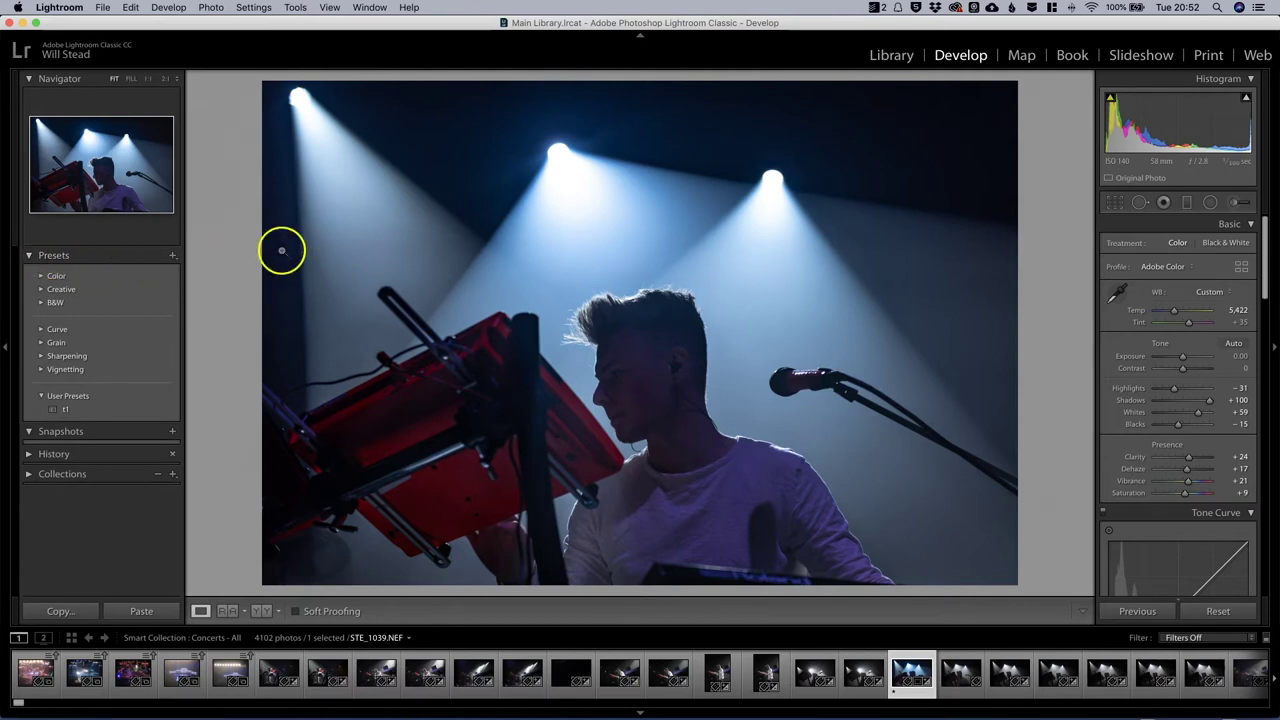
Step: Start a new develop preset named 'Dan', keeping White Balance included
left_click(172, 257)
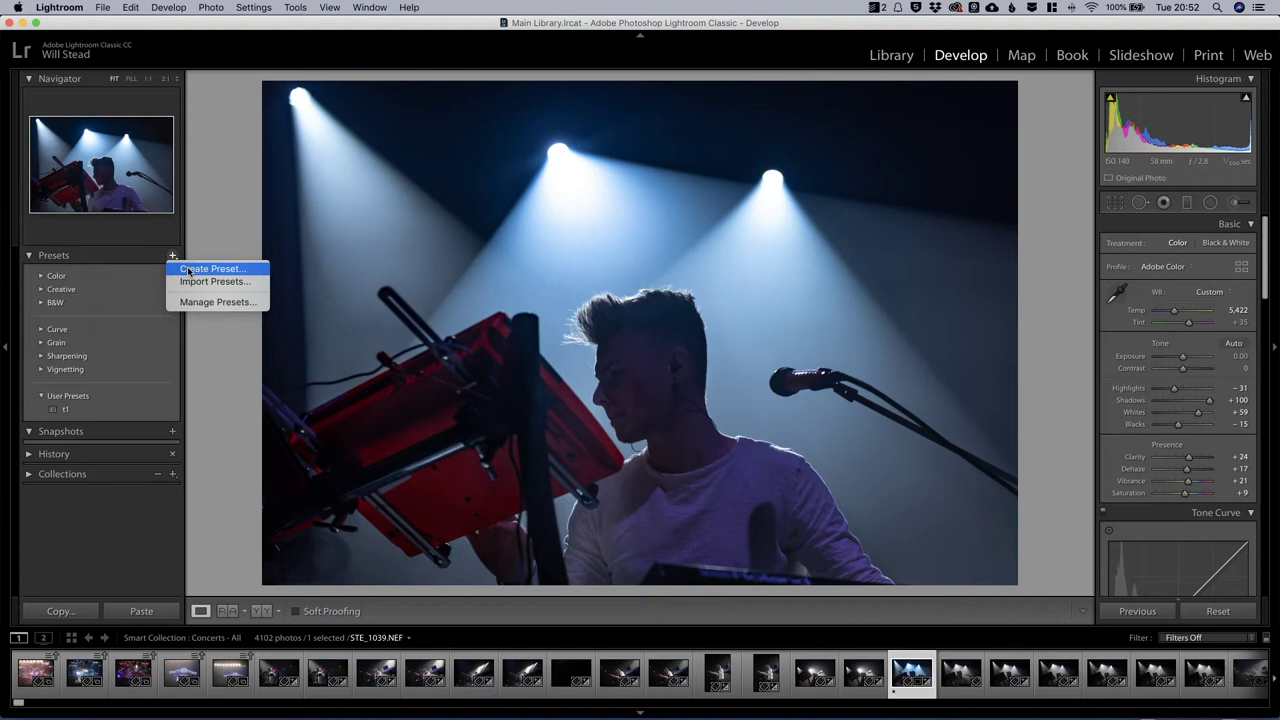
left_click(188, 269)
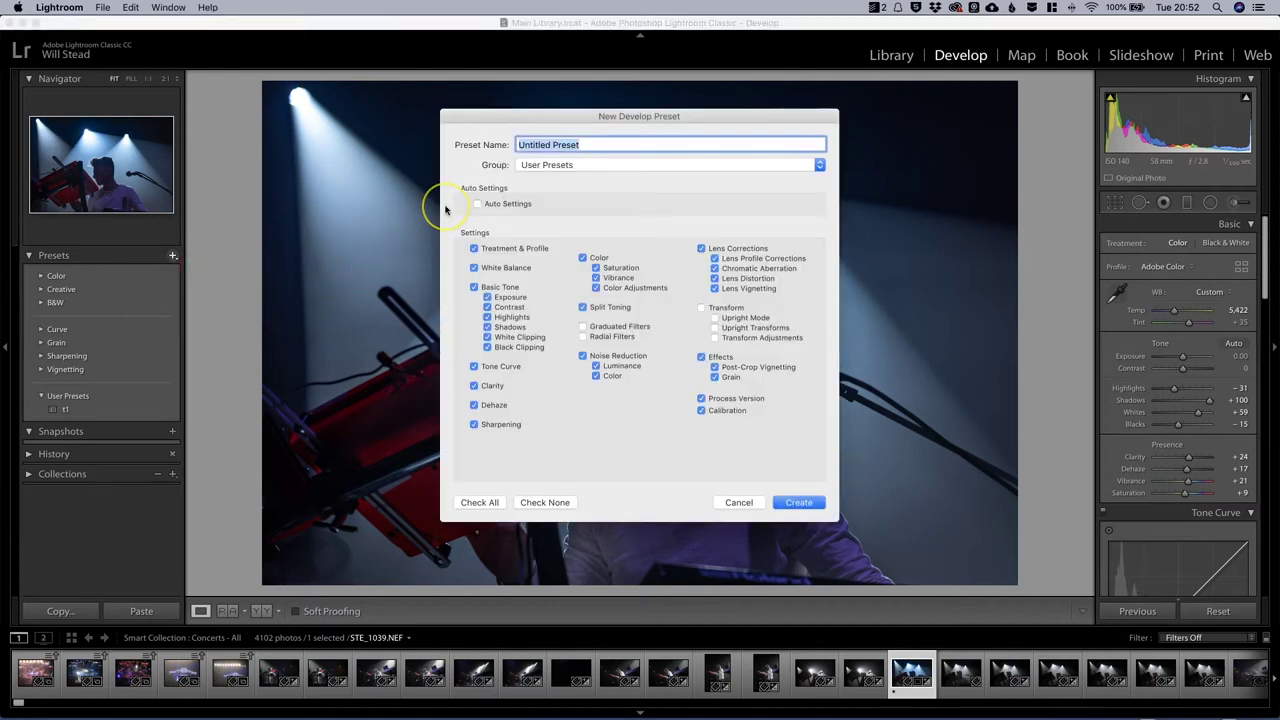
type("Dan")
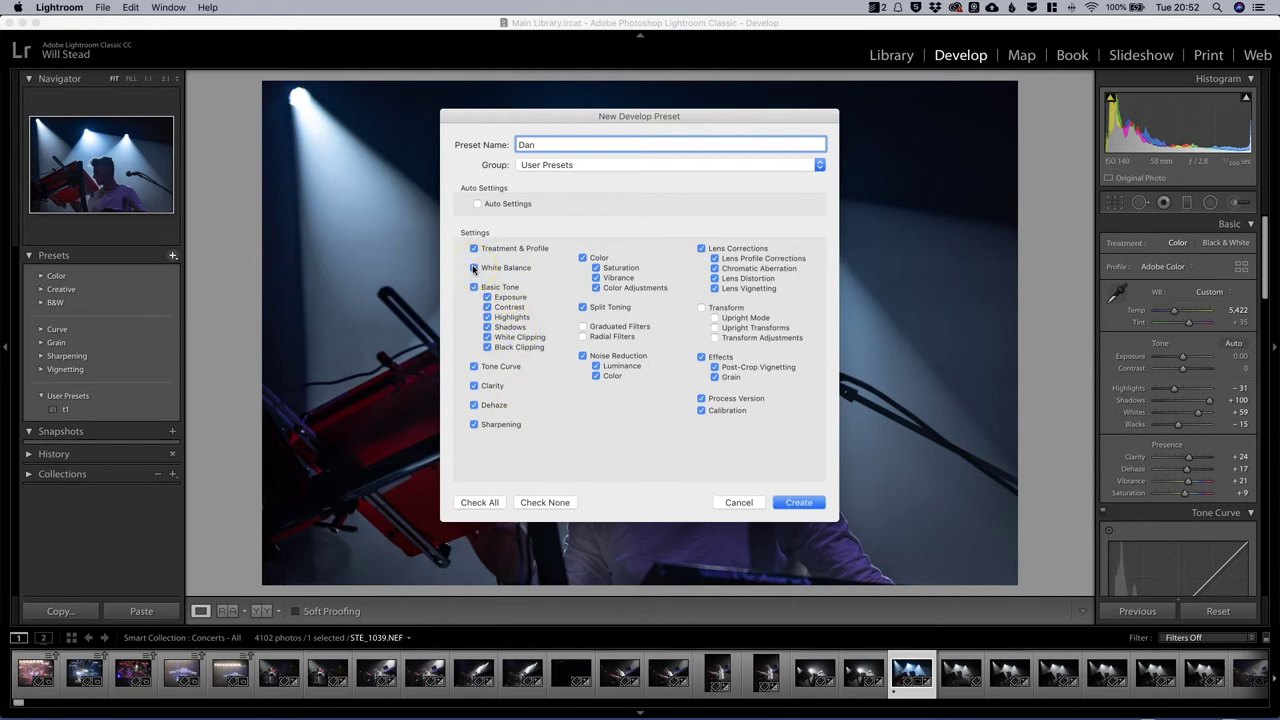
left_click(474, 268)
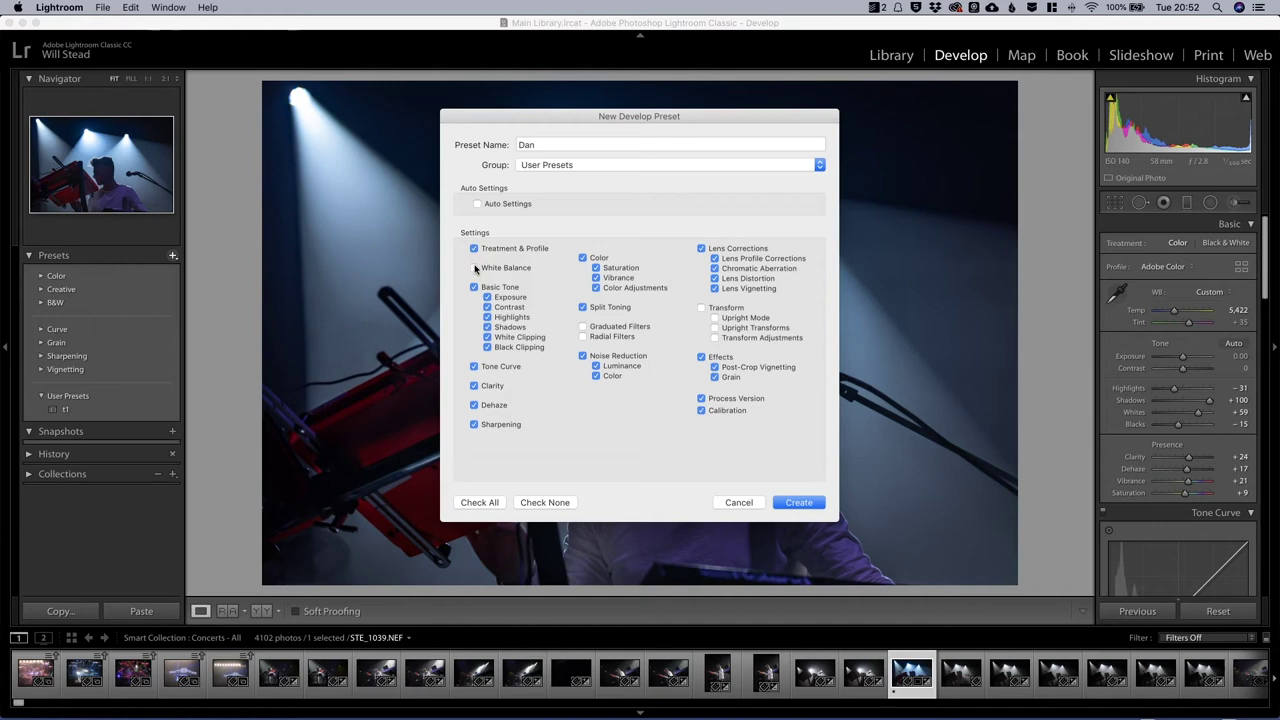
left_click(475, 268)
Step: Save the Dan preset into the User Presets group alongside t1
left_click(798, 503)
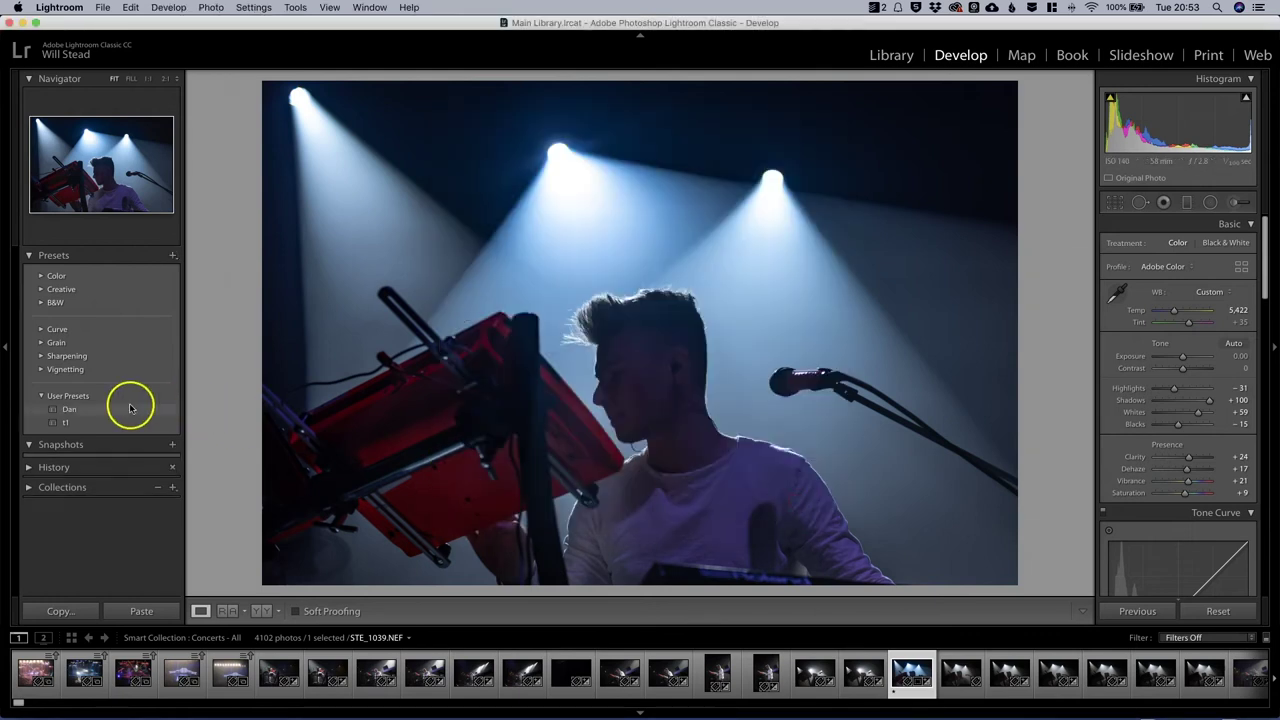
left_click(41, 396)
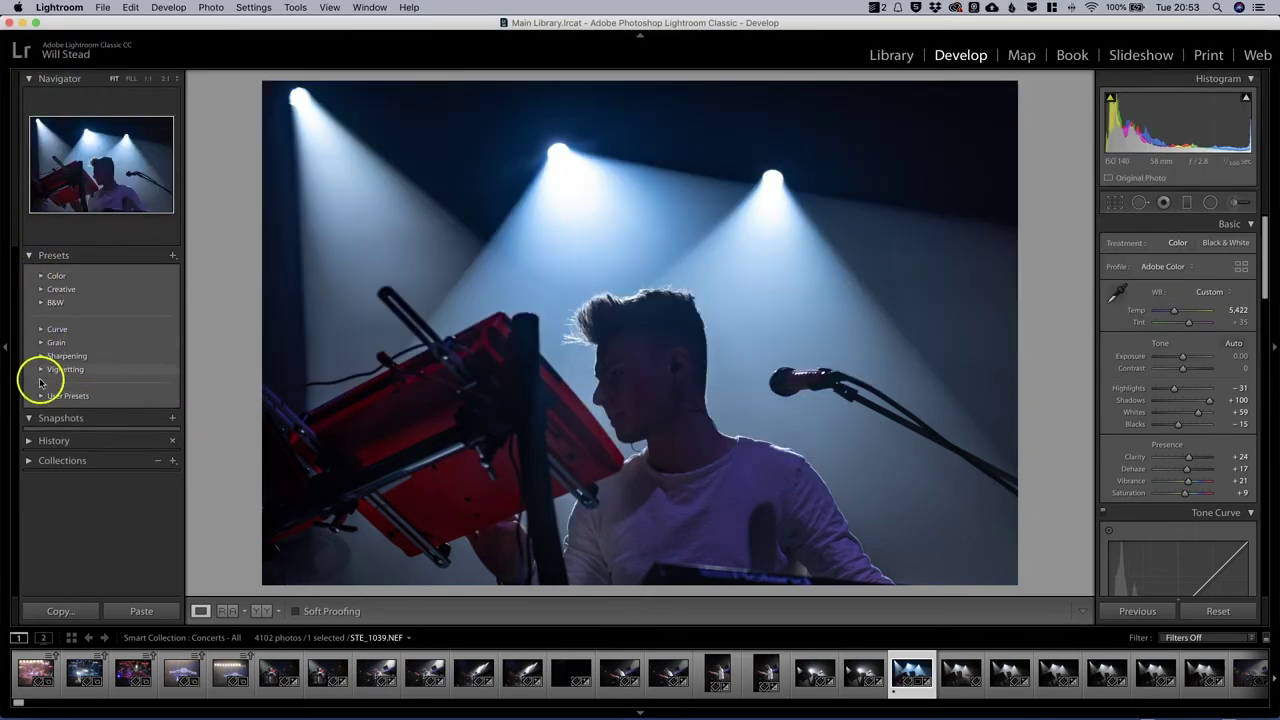
left_click(41, 396)
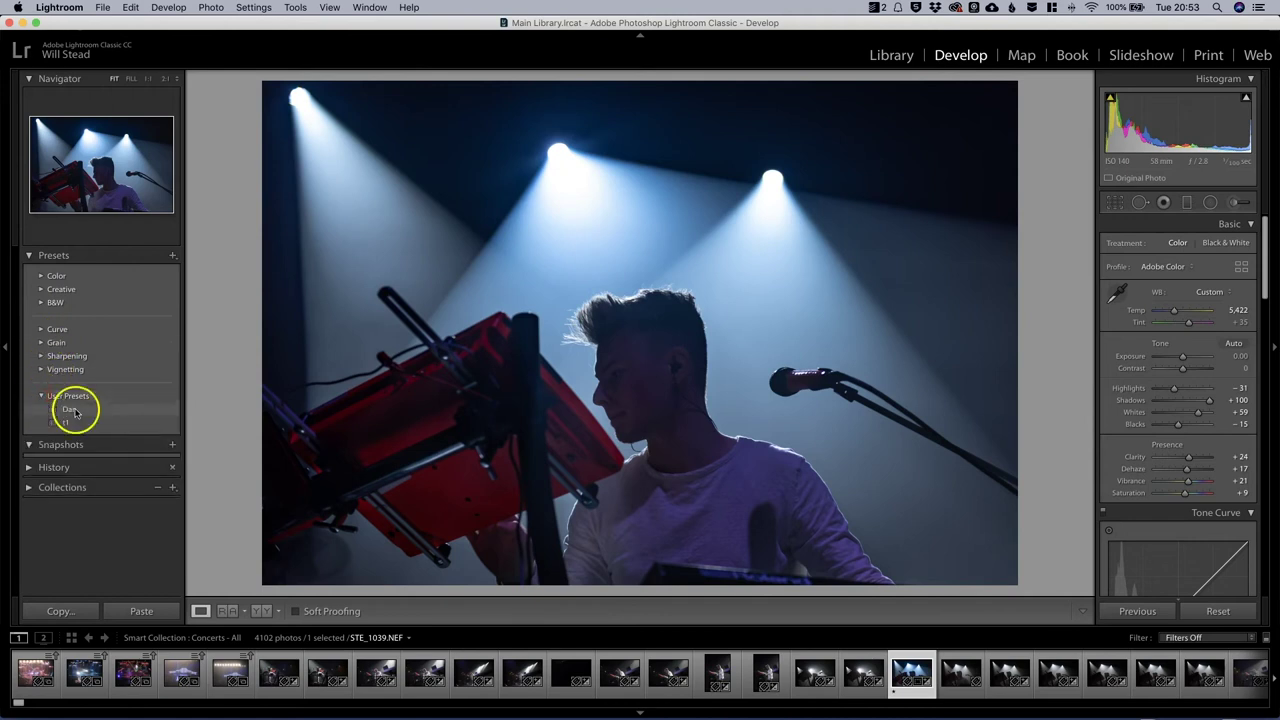
Step: Compare presets t1 and Dan on the singer photo, keep Dan, then move to STE_1040
left_click(68, 423)
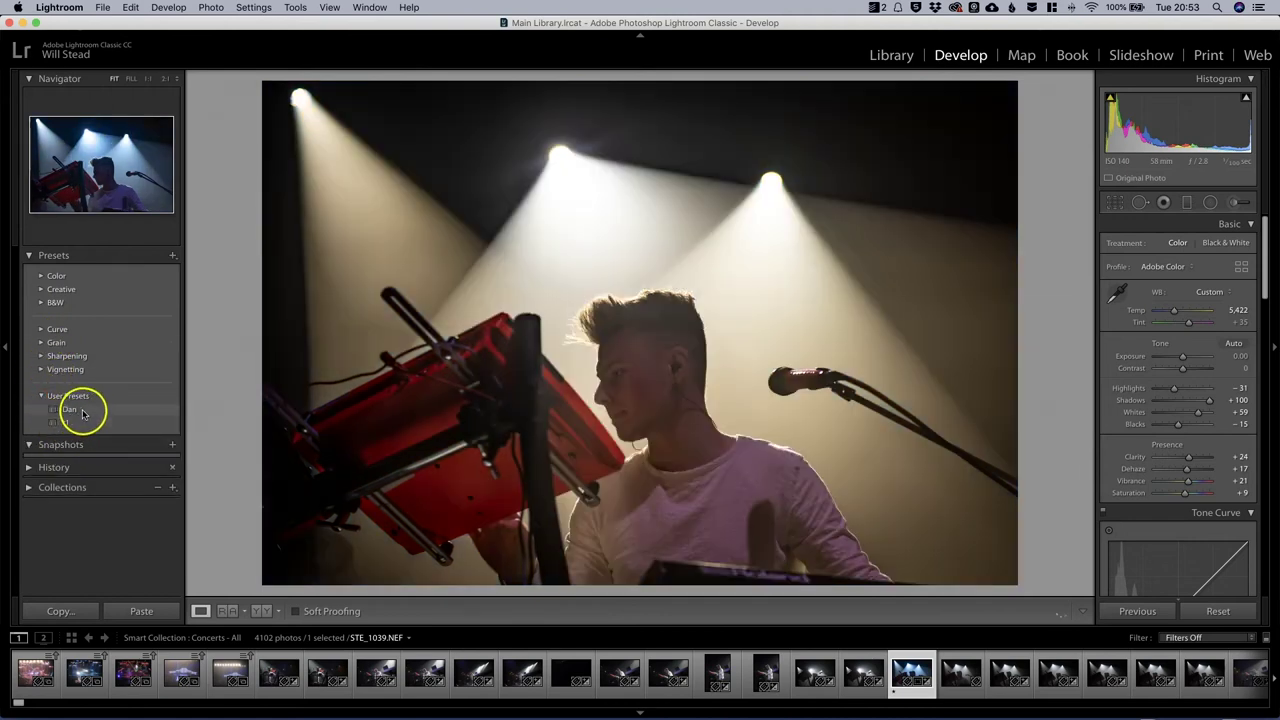
left_click(72, 409)
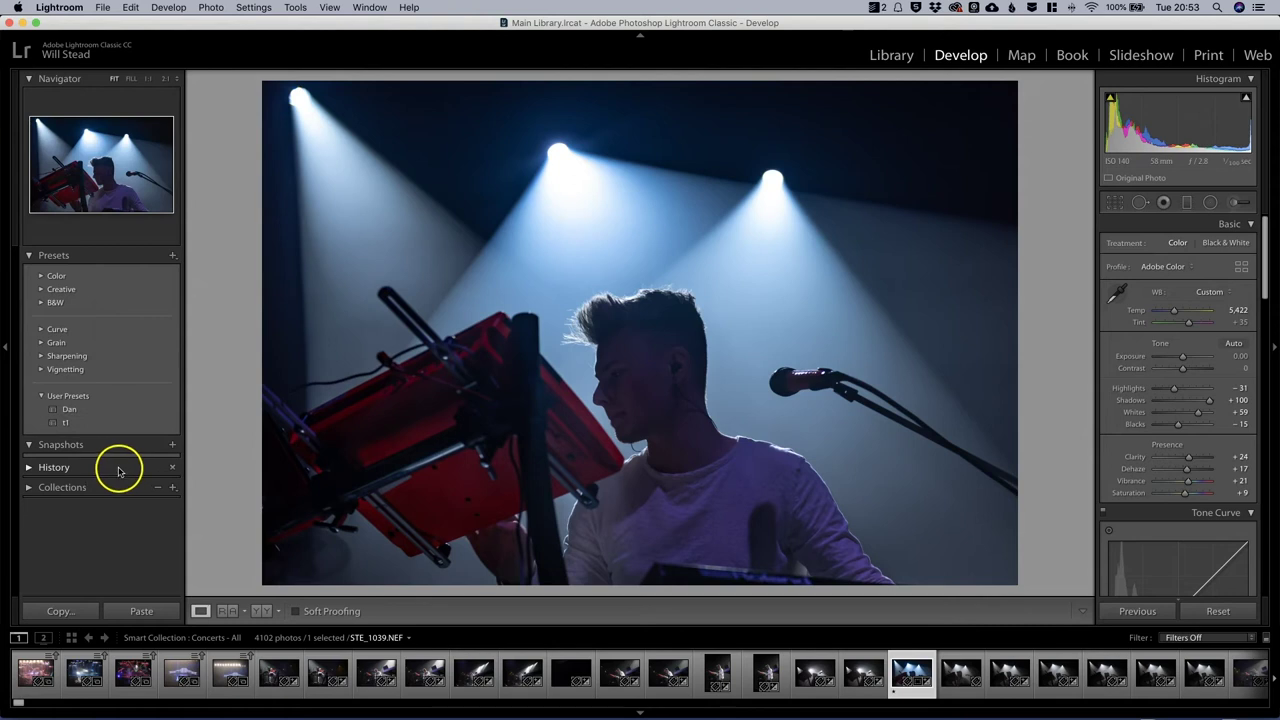
left_click(80, 425)
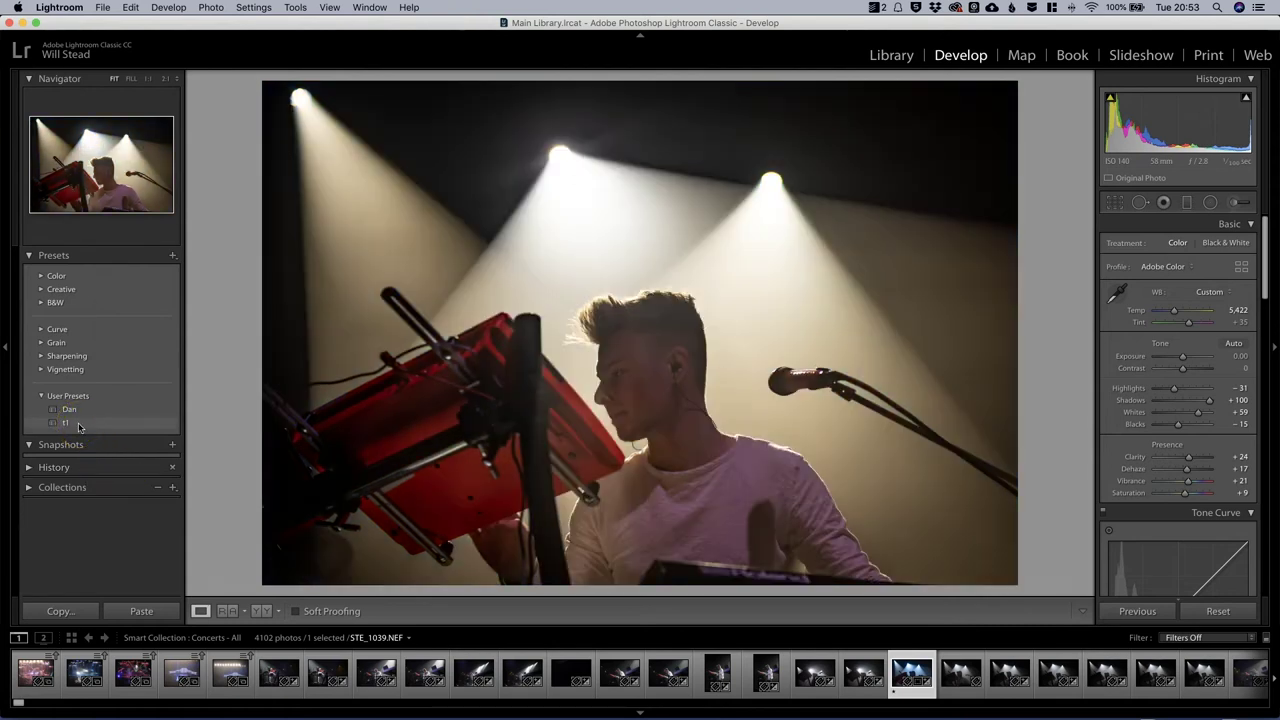
left_click(83, 411)
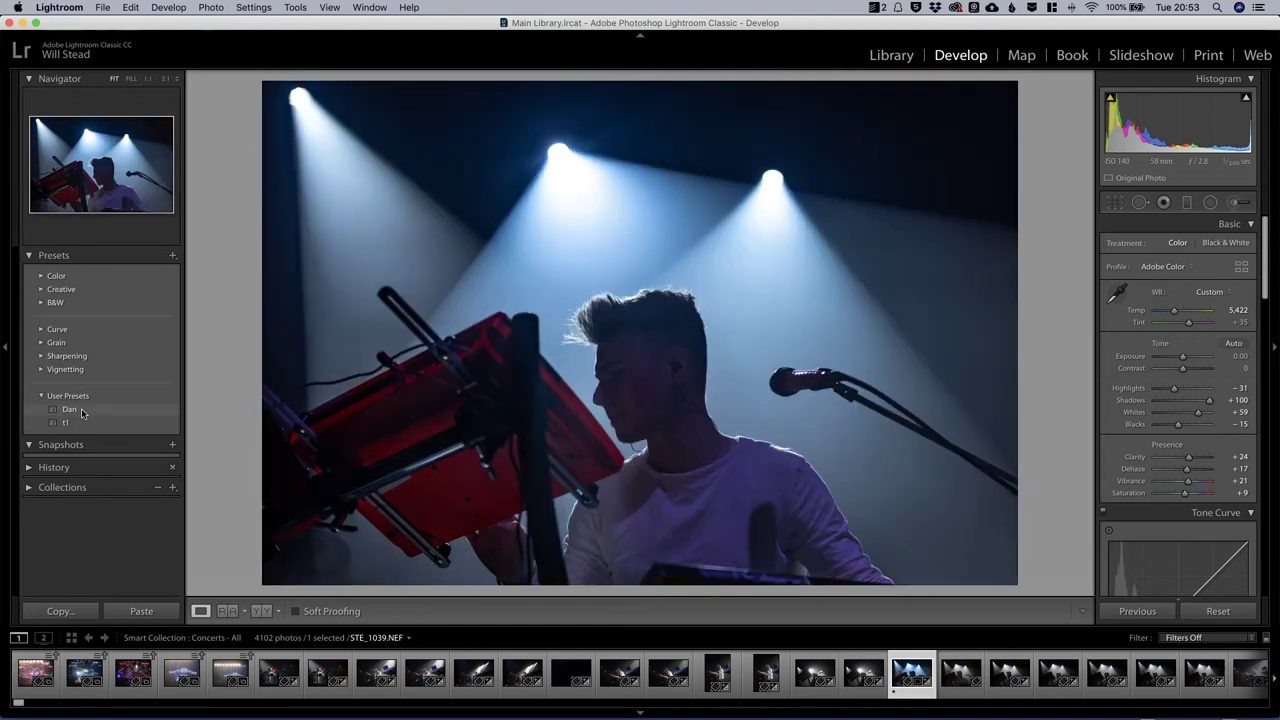
left_click(957, 675)
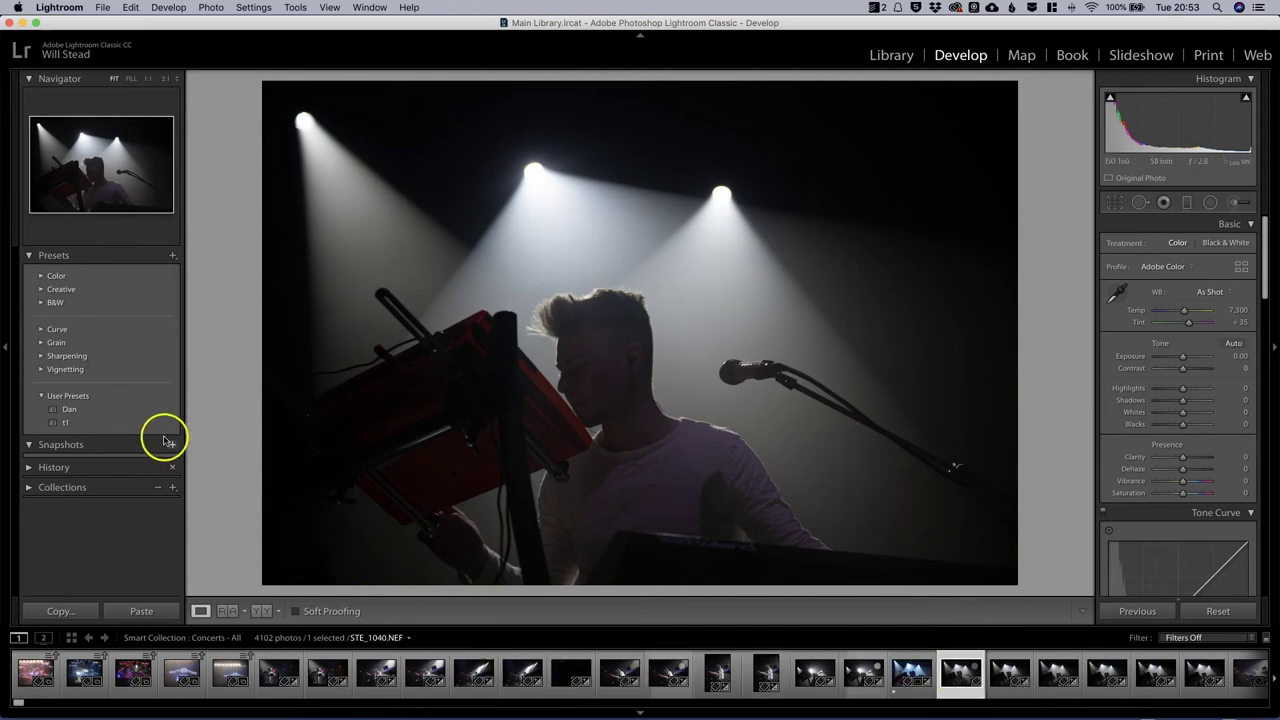
Step: Apply the Dan preset to STE_1040 and compare it against STE_1039
left_click(102, 410)
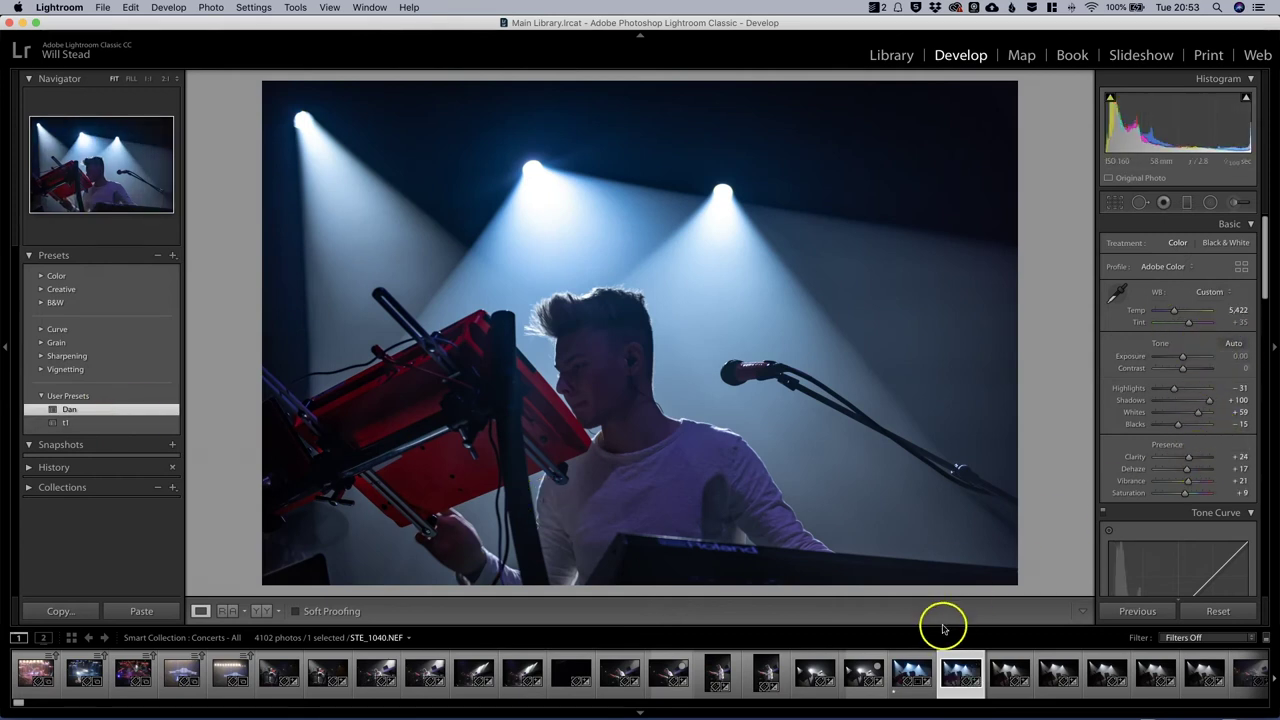
left_click(912, 673)
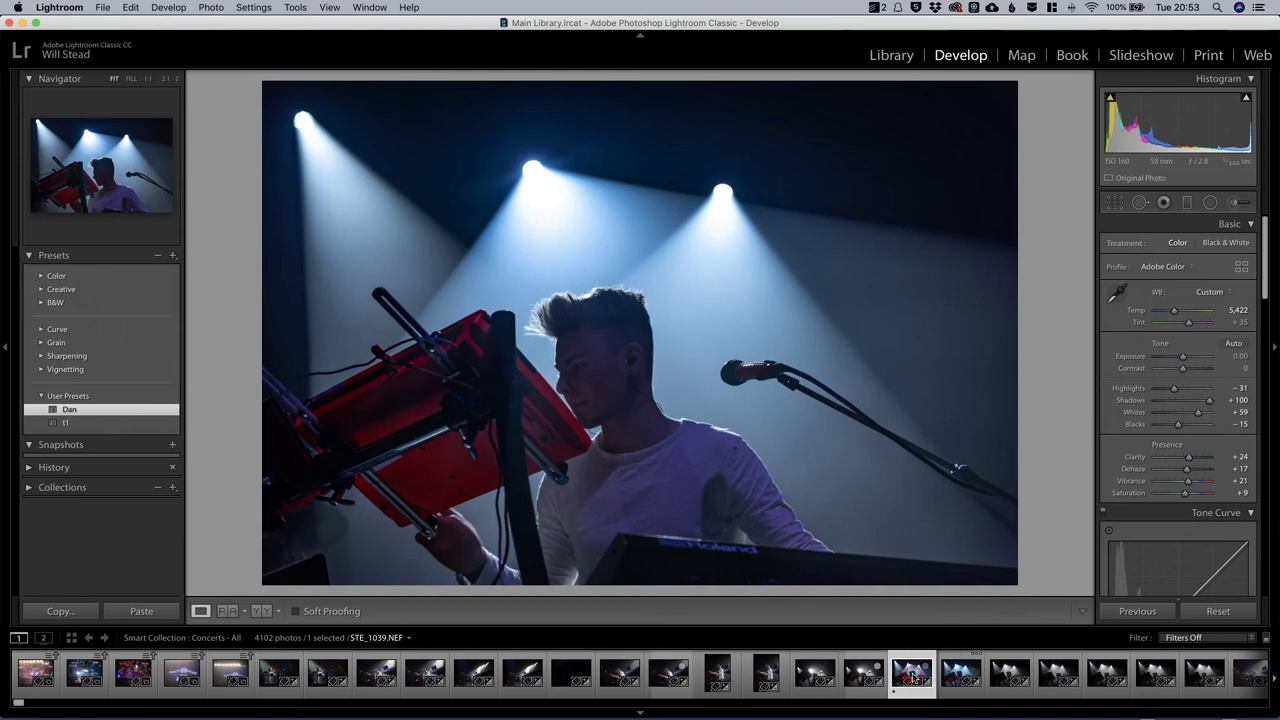
left_click(955, 676)
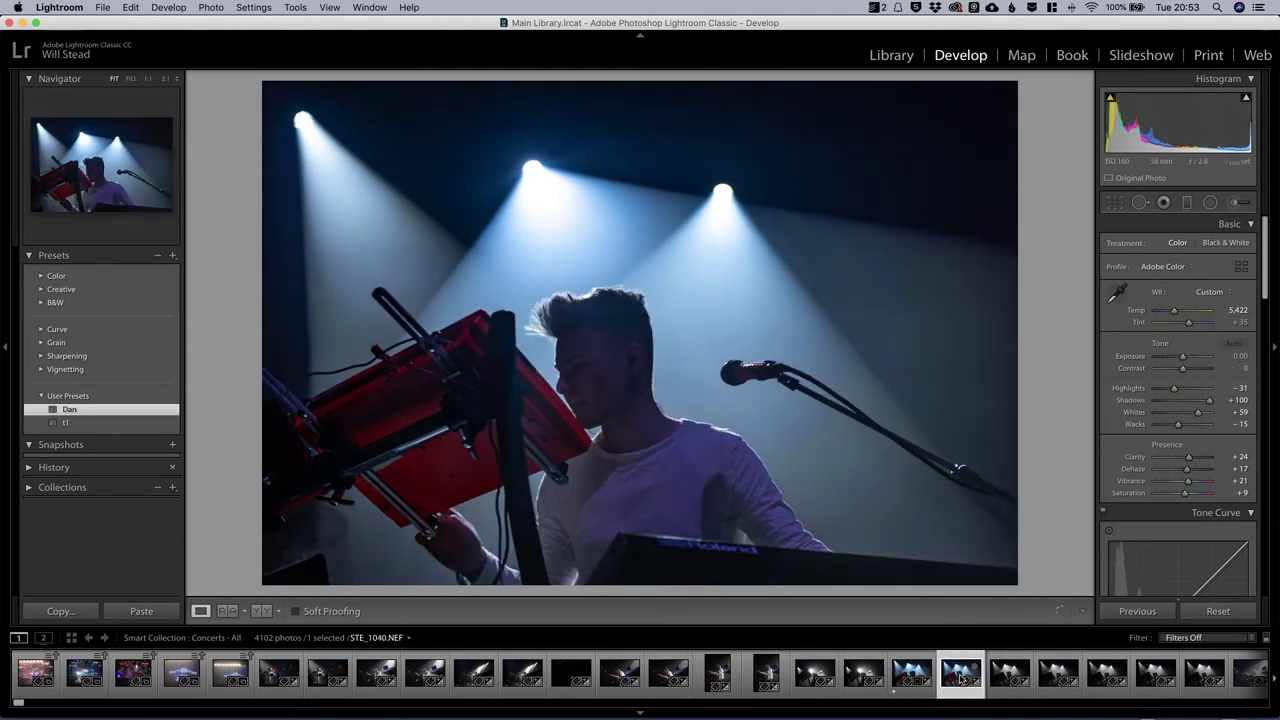
left_click(912, 676)
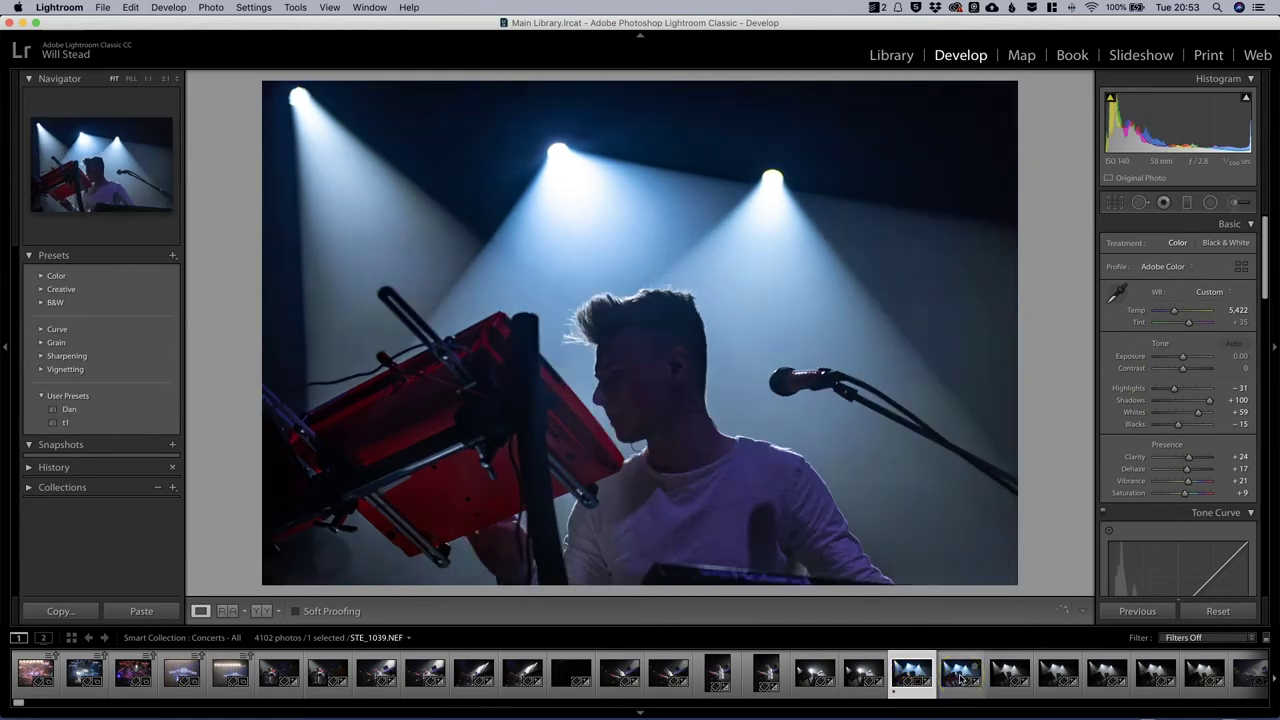
left_click(960, 677)
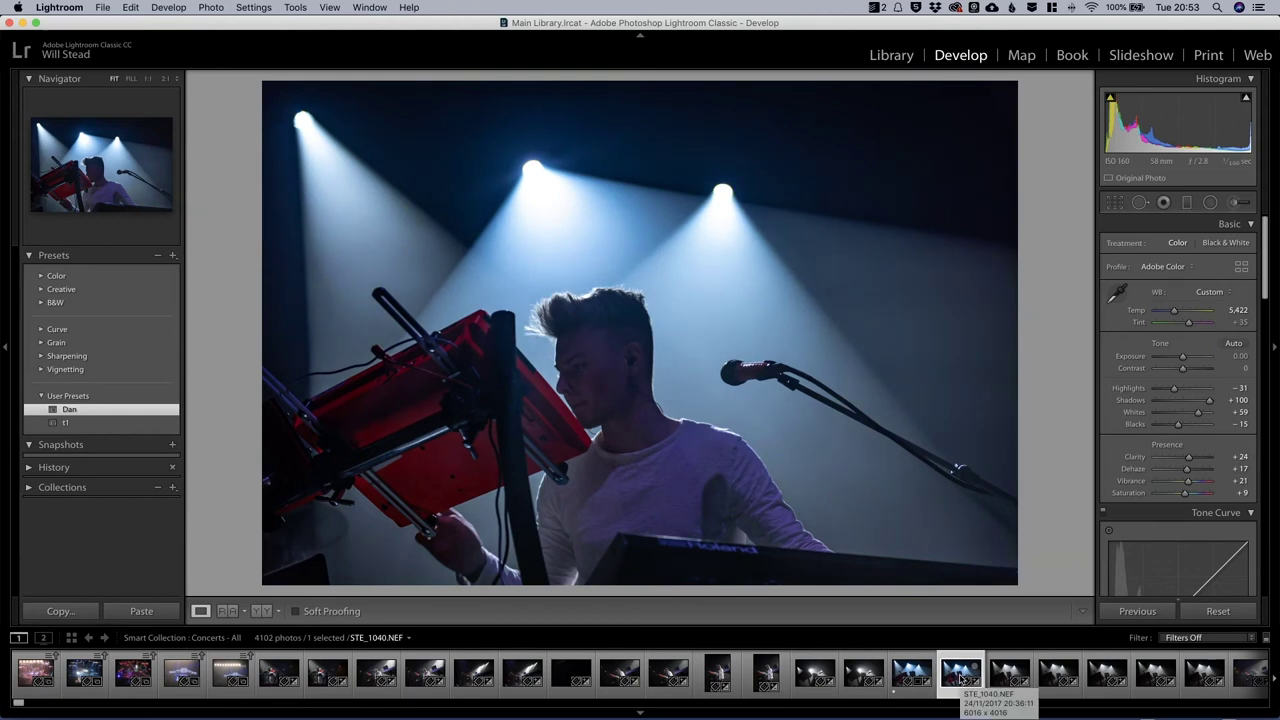
Step: Step on through the following concert photos to STE_1044
left_click(951, 678)
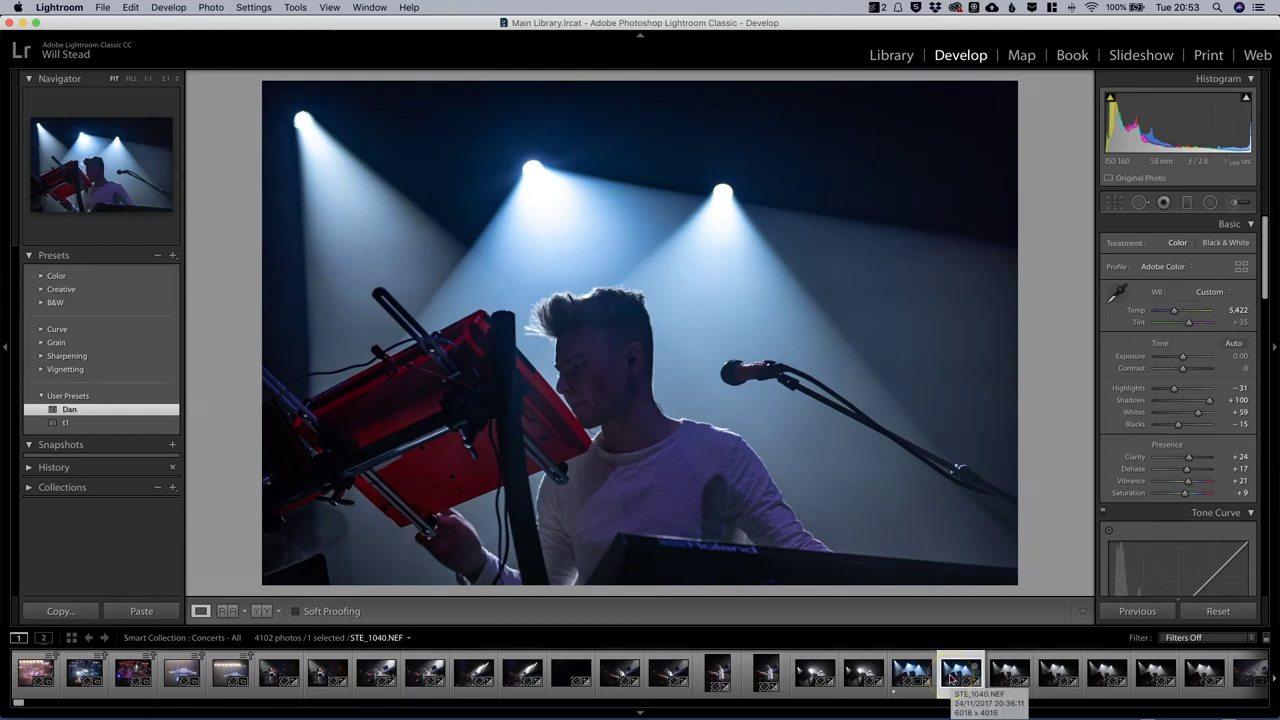
left_click(1006, 677)
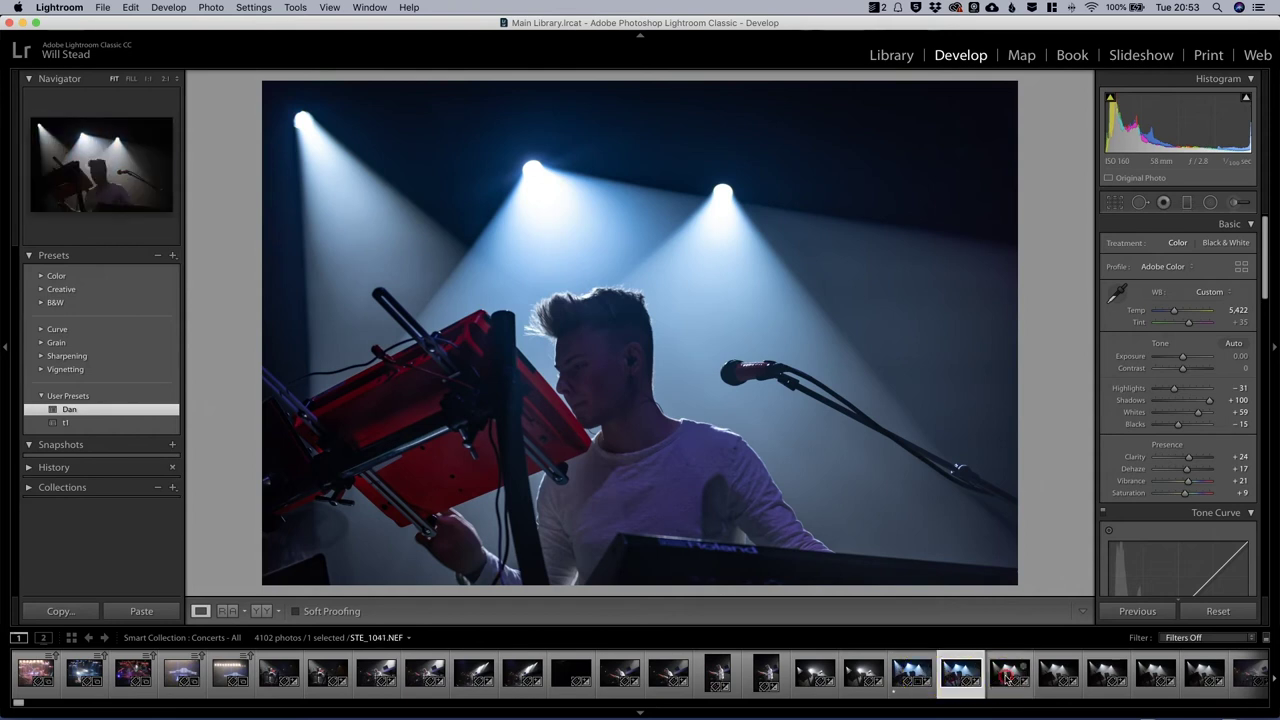
left_click(843, 675)
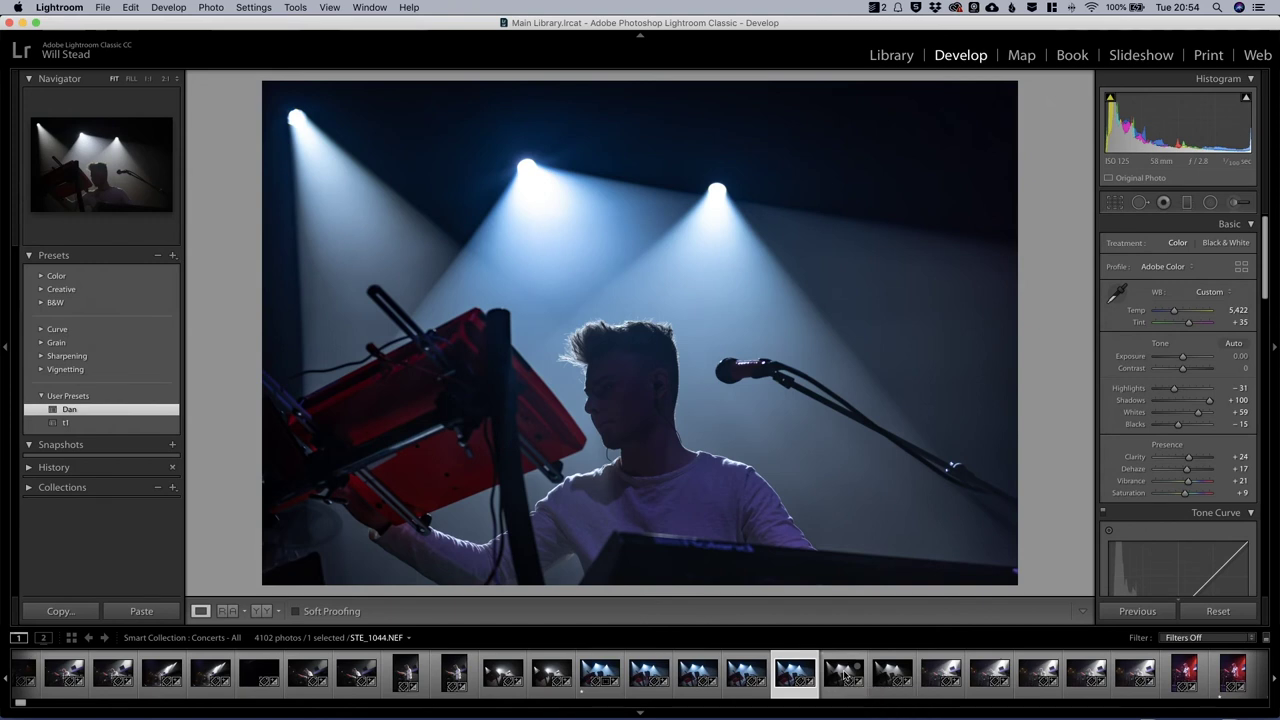
Step: Return to the originally edited singer photo STE_1039 from the filmstrip
left_click(603, 671)
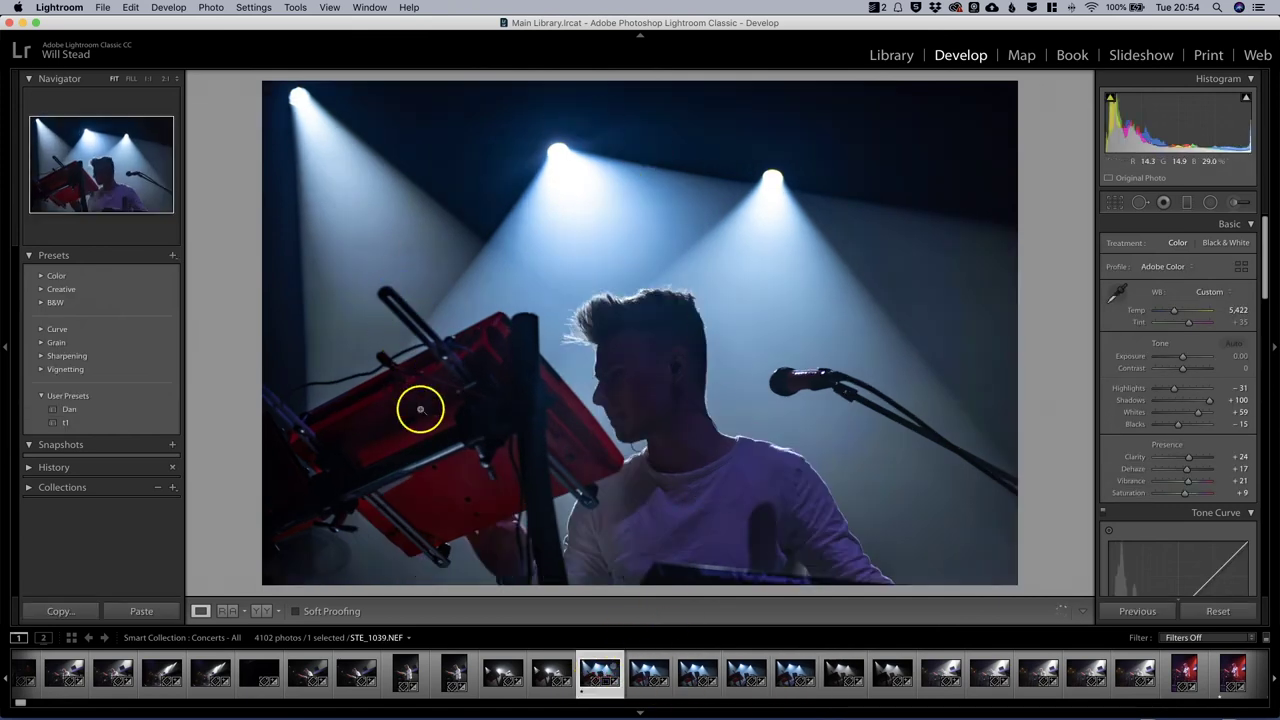
Step: Brush an exposure lift over the singer's face, then reduce its Exposure to 0.16
left_click(1234, 202)
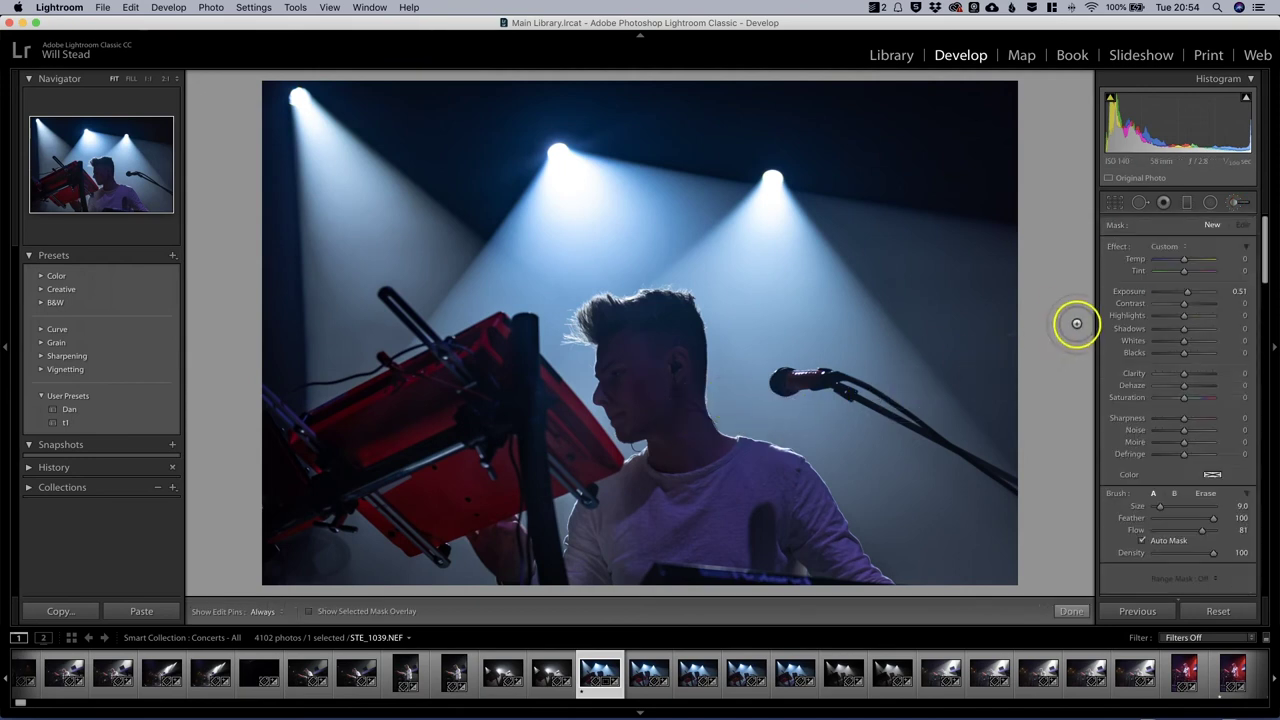
left_click_drag(1184, 291, 1196, 291)
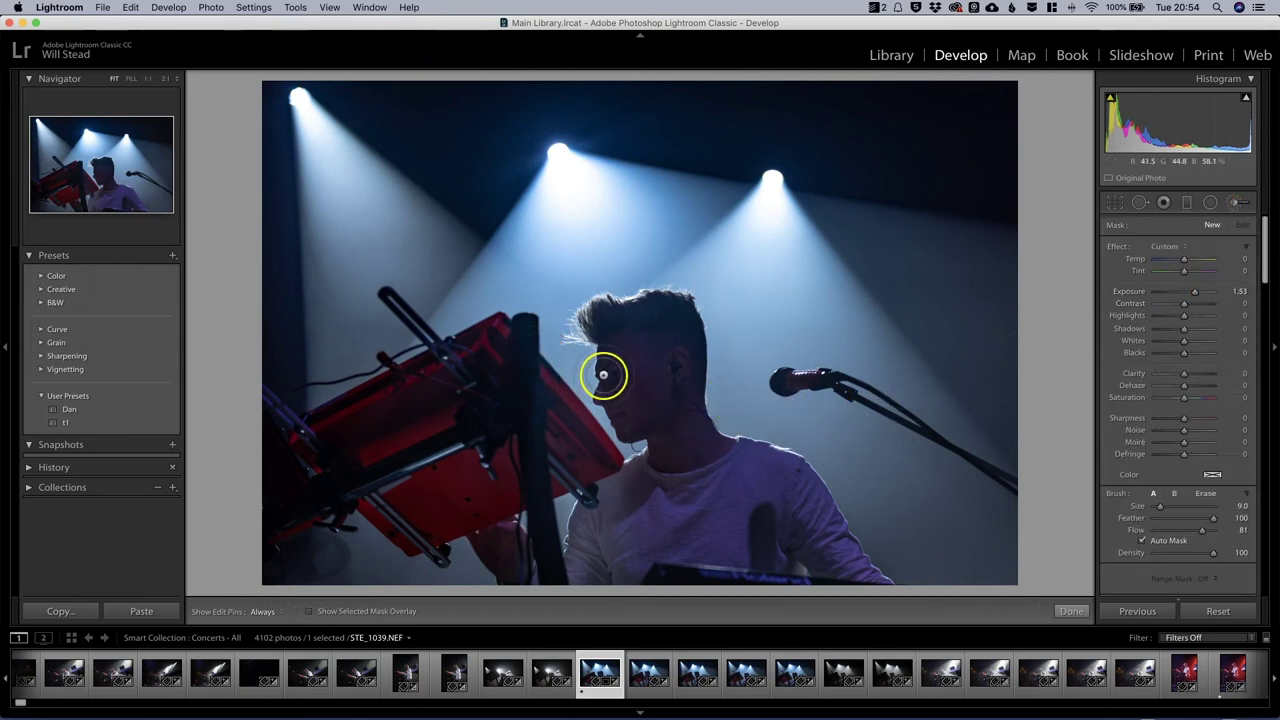
left_click(628, 345)
mouse_move(628, 345)
left_mouse_down()
mouse_move(633, 434)
mouse_move(632, 354)
mouse_move(677, 369)
mouse_move(696, 356)
mouse_move(680, 443)
left_mouse_up()
key("h")
key("h")
left_click(663, 545)
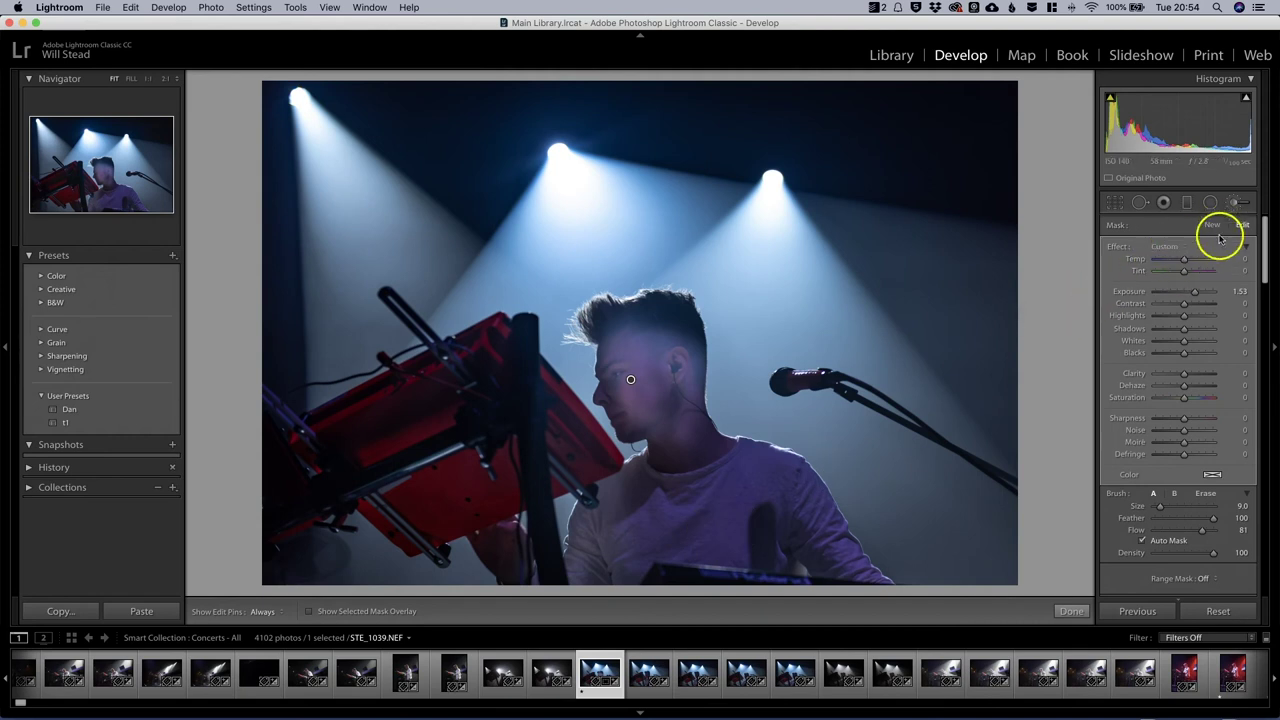
left_click_drag(1194, 292, 1188, 293)
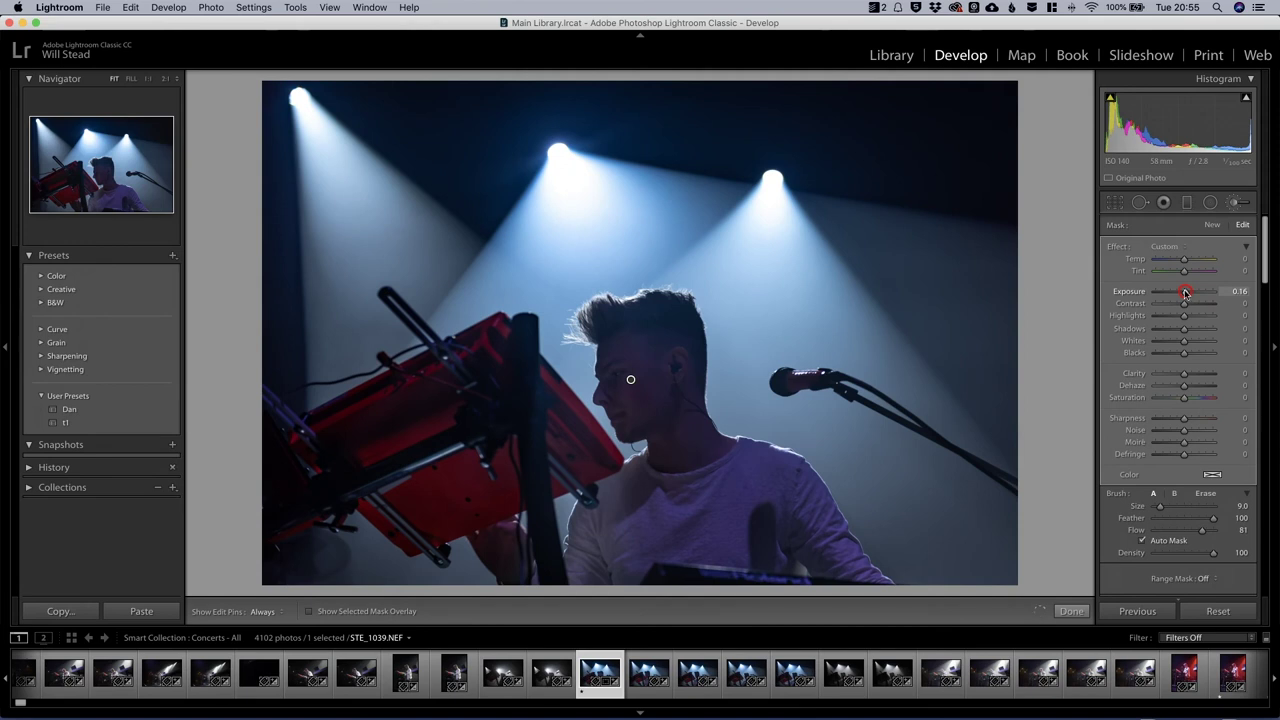
left_click(1234, 207)
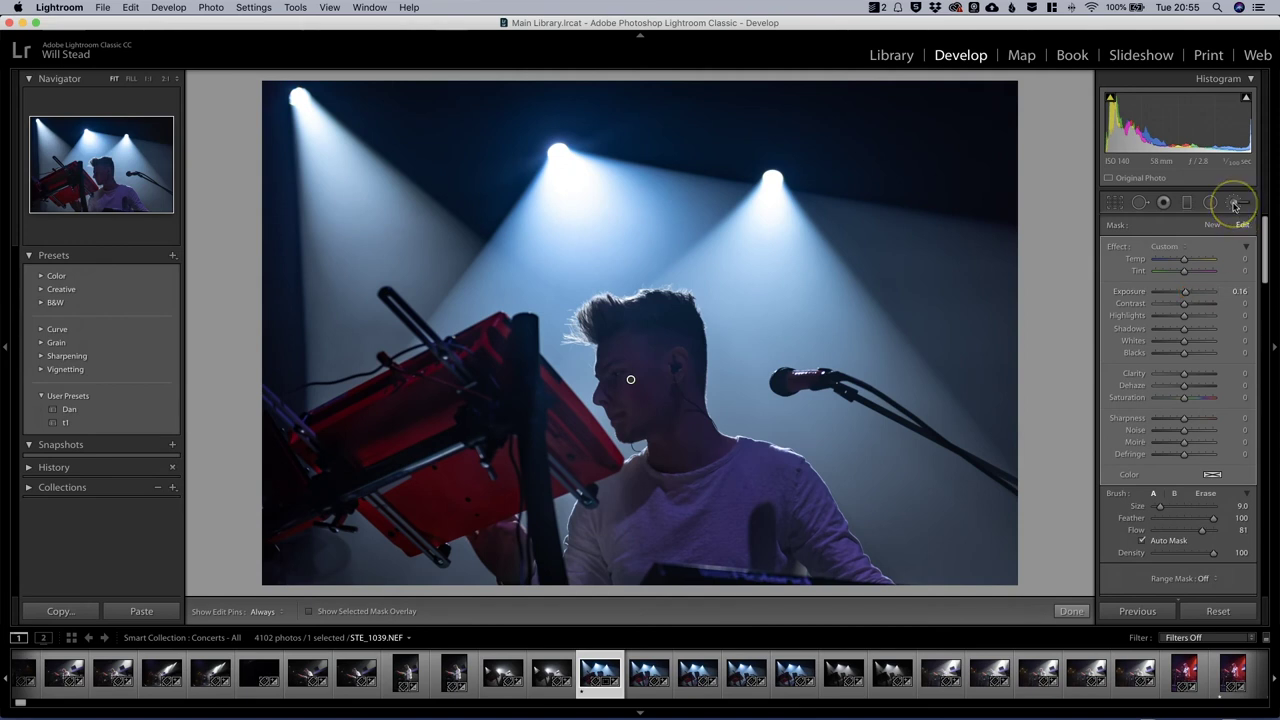
Step: Close the Adjustment Brush, open STE_1044, and apply the User Presets > Dan preset
left_click(1234, 207)
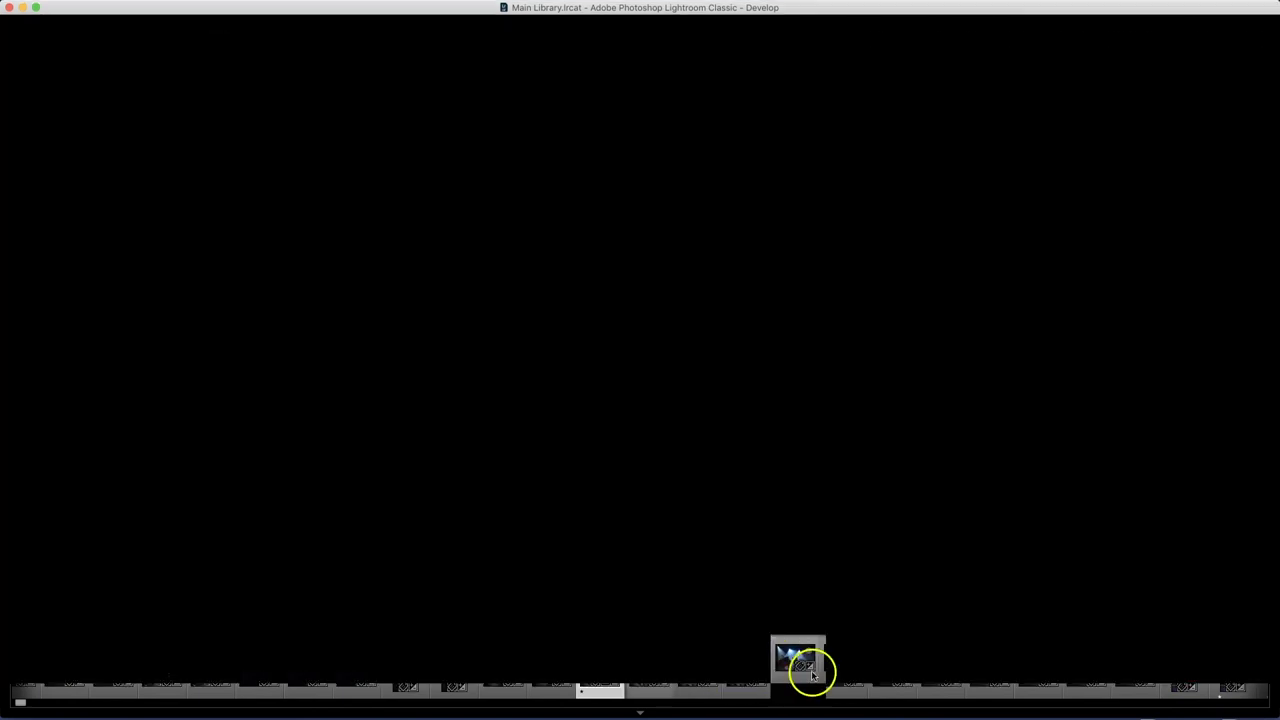
left_click(843, 672)
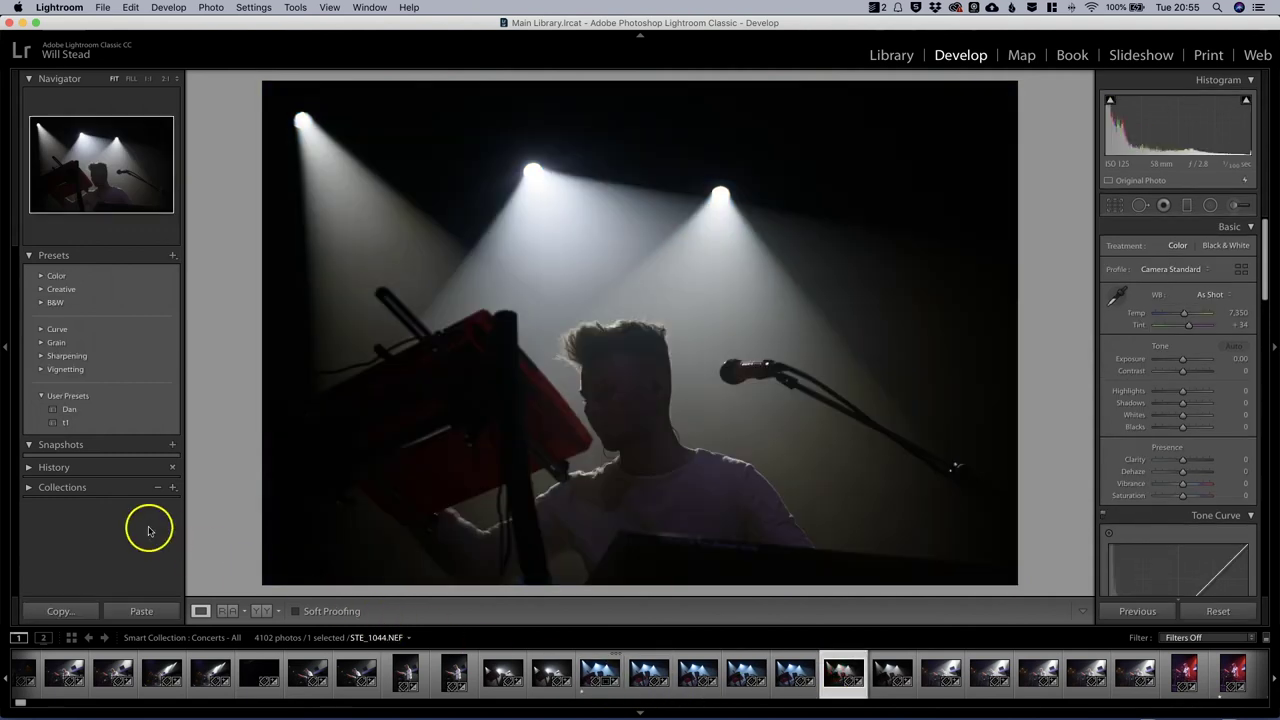
left_click(72, 409)
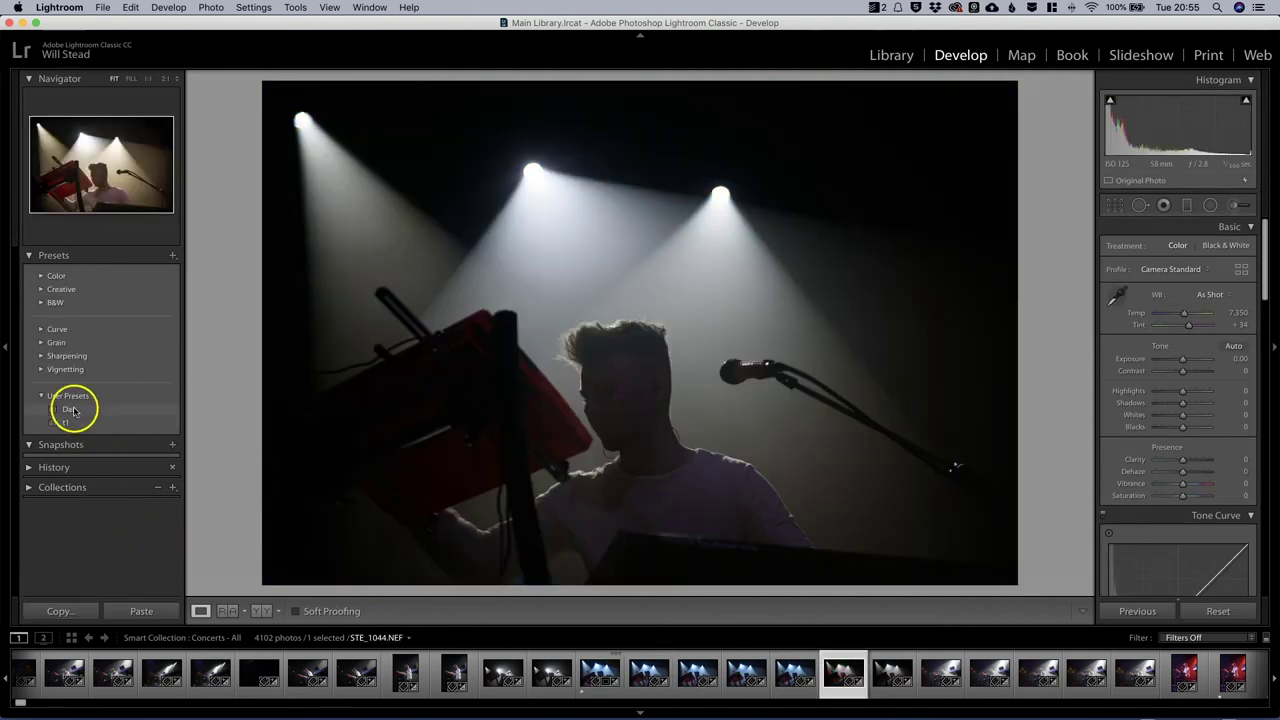